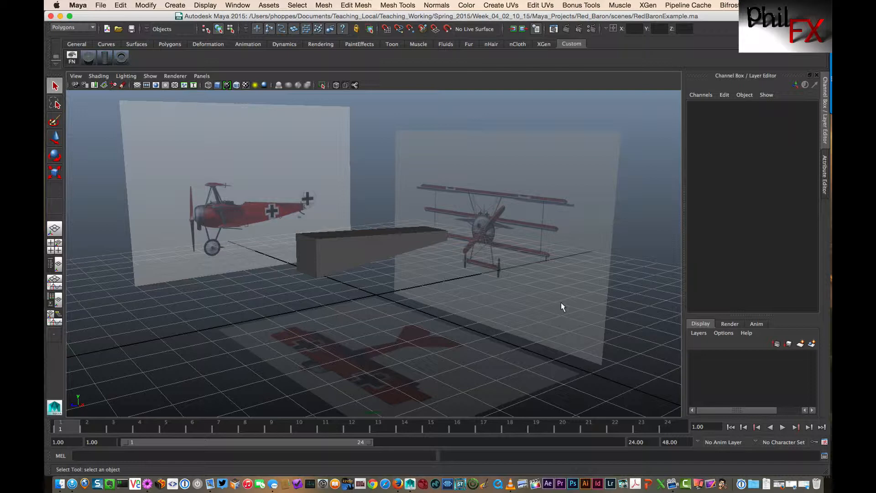
# - Move the front image plane back along Z to about -5.8, away from the fuselage box
pyautogui.click(572, 159)
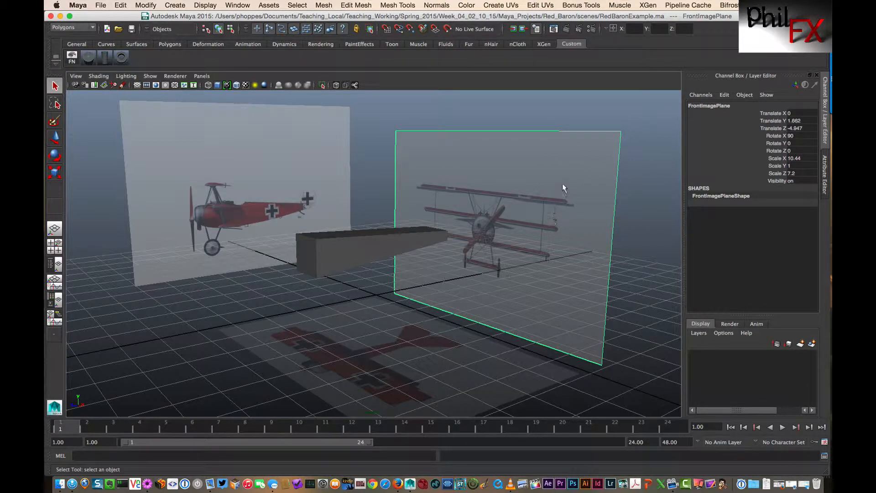
pyautogui.press('w')
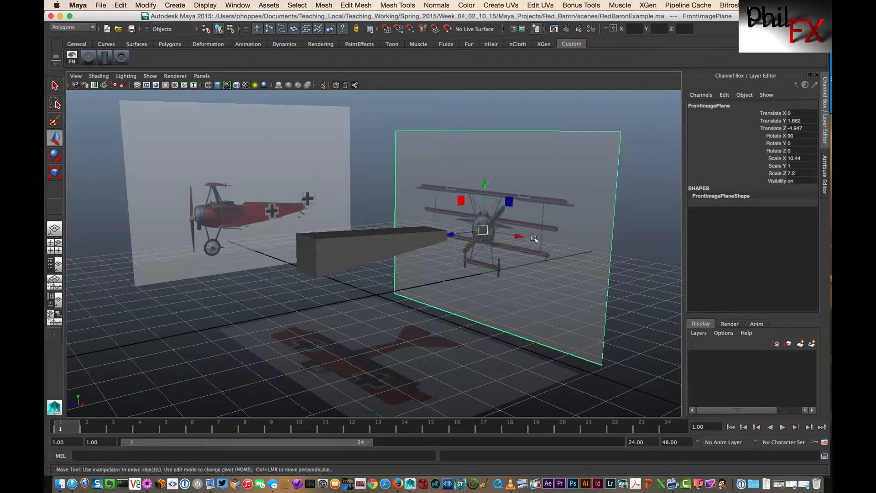
pyautogui.moveTo(458, 236); pyautogui.dragTo(478, 233)
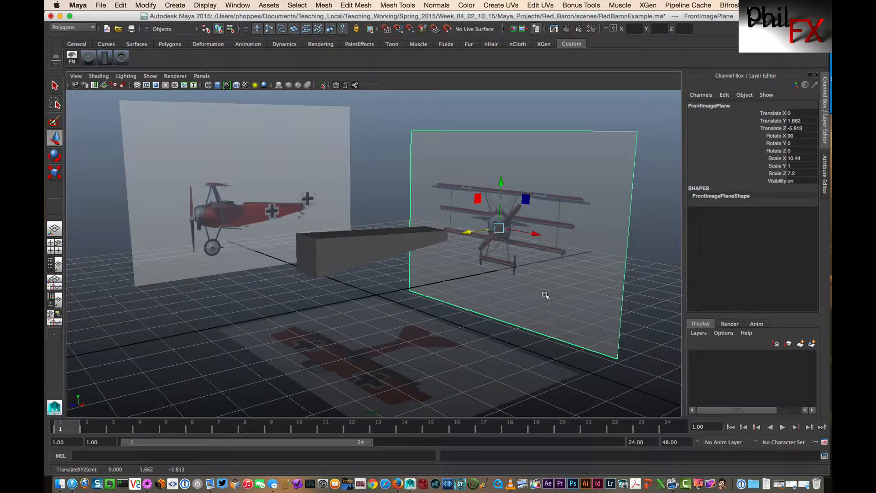
pyautogui.click(519, 118)
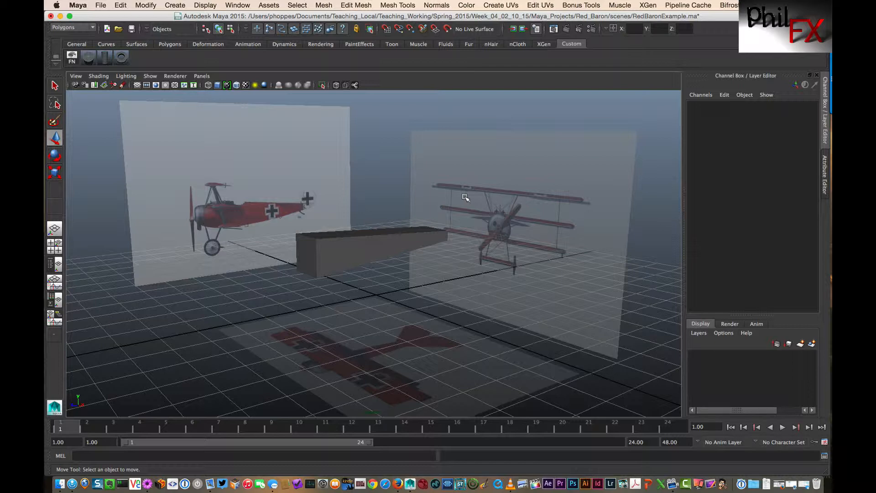
# - Preview the scene in wireframe and return to textured shading
pyautogui.press('4')
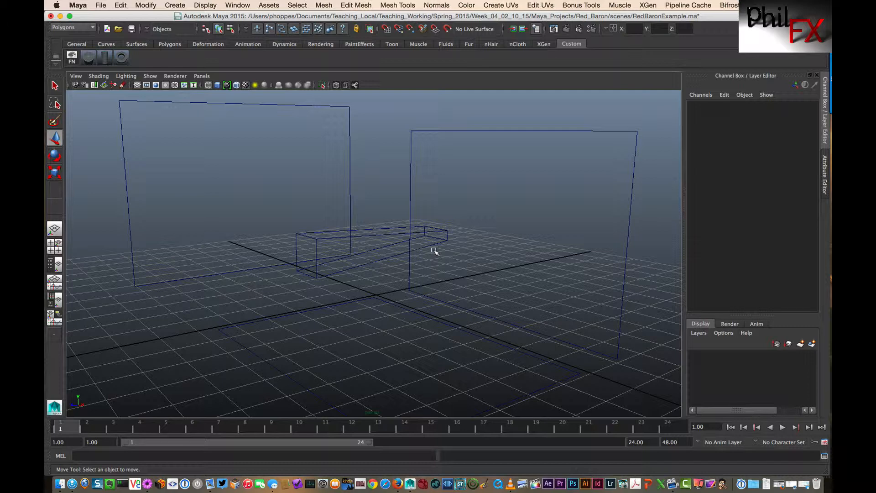
pyautogui.press('6')
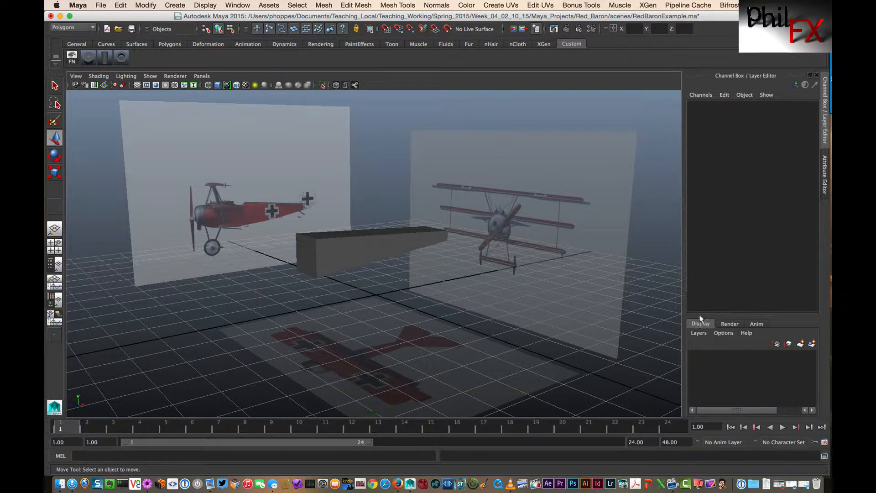
# - Create a new display layer from the side, front and top image planes
pyautogui.moveTo(733, 316); pyautogui.dragTo(729, 287)
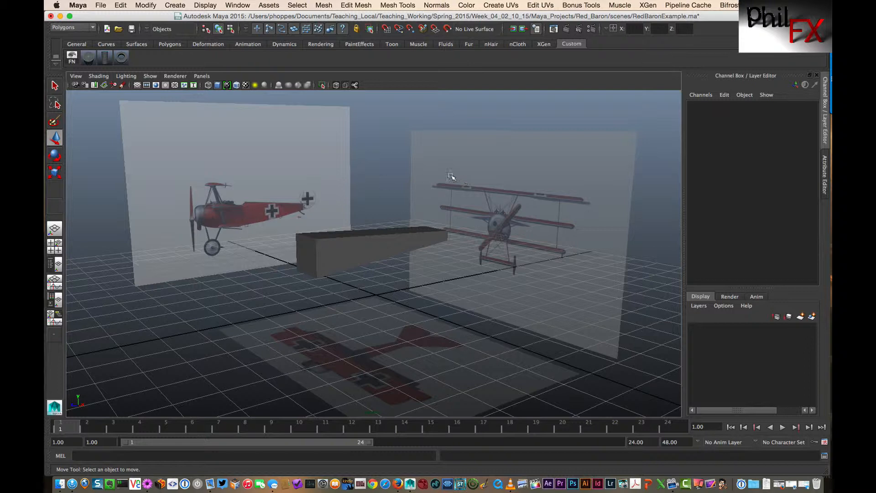
pyautogui.moveTo(309, 133); pyautogui.dragTo(350, 155)
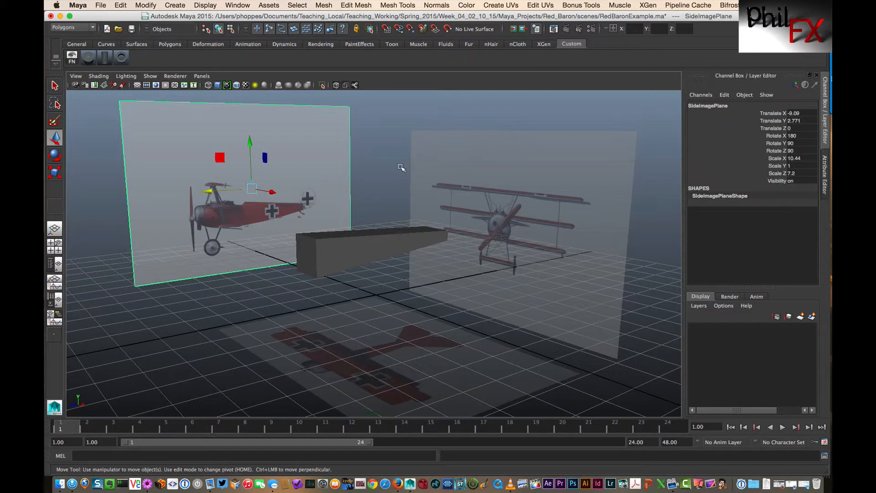
pyautogui.click(470, 168)
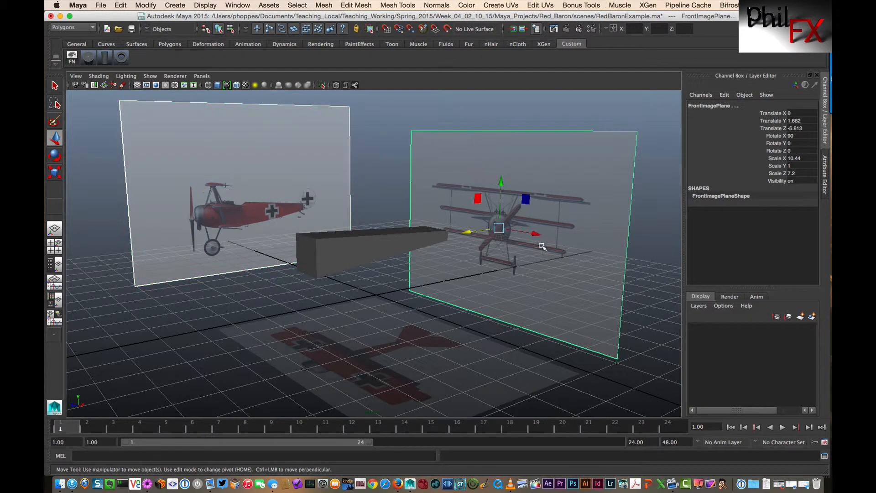
pyautogui.moveTo(238, 338); pyautogui.dragTo(288, 367)
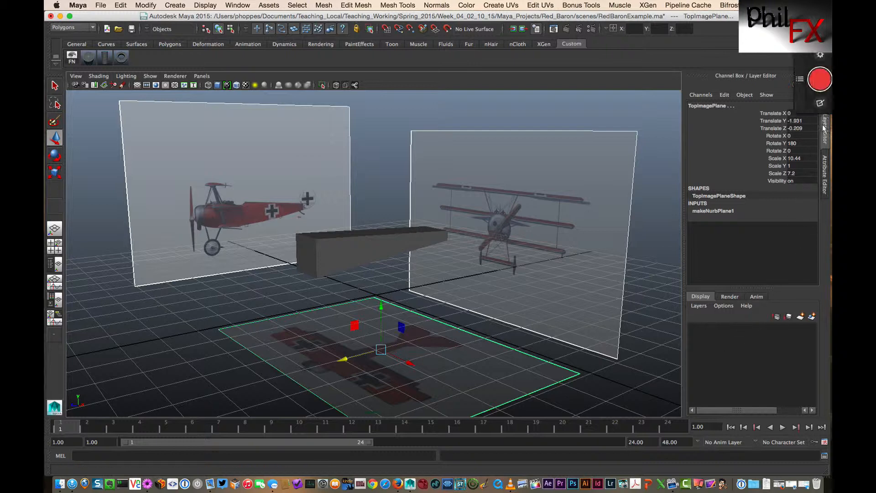
pyautogui.click(812, 317)
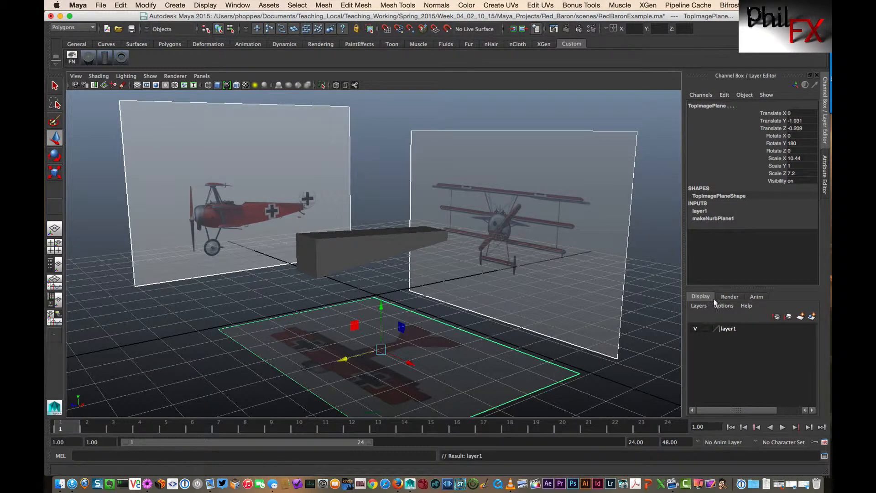
# - Rename the new display layer RefImages and set its display type to Reference
pyautogui.doubleClick(731, 328)
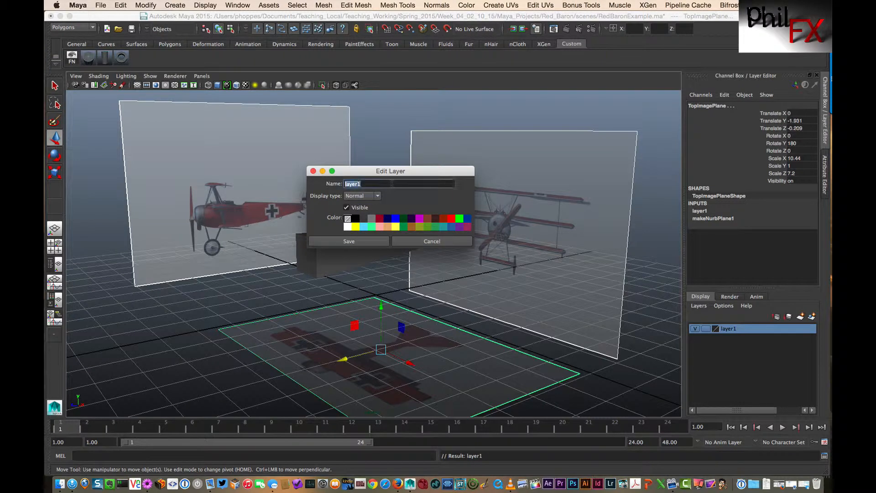
pyautogui.write('RefImages')
pyautogui.click(357, 195)
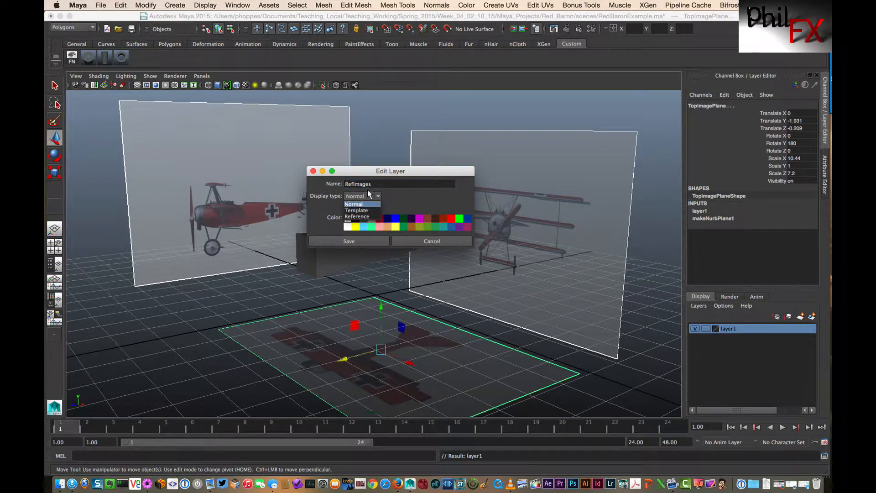
pyautogui.click(357, 217)
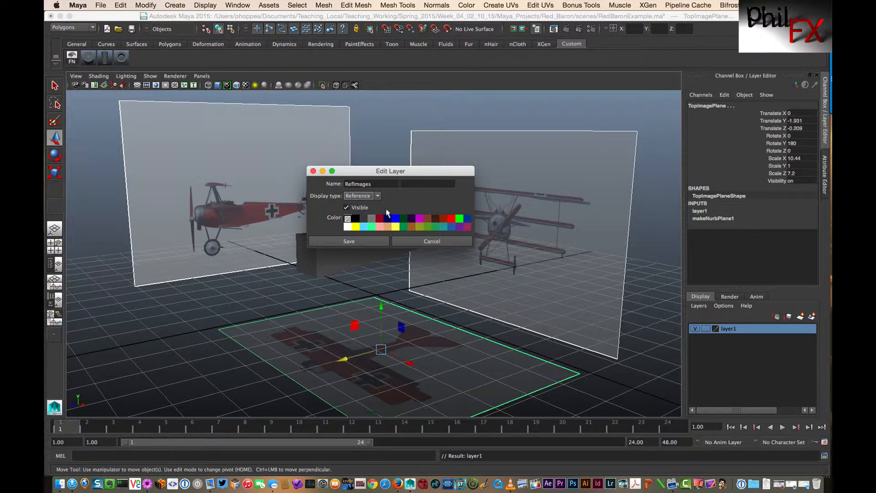
pyautogui.moveTo(395, 172); pyautogui.dragTo(398, 130)
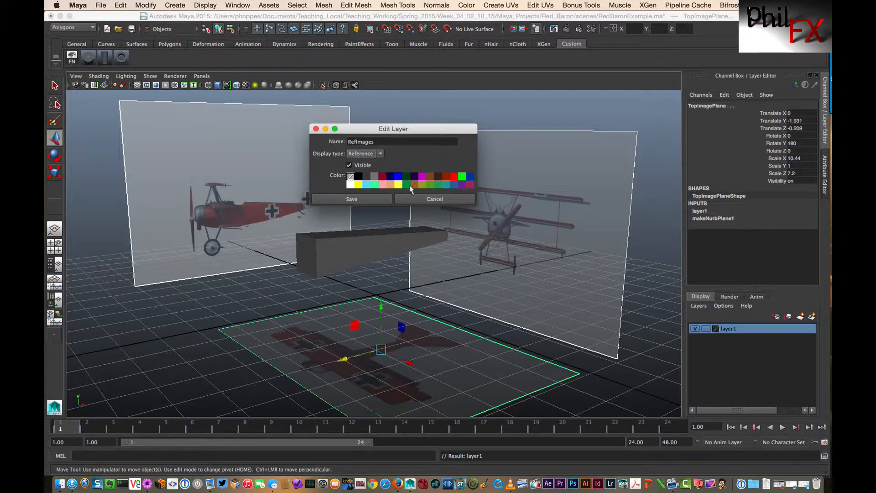
pyautogui.click(344, 200)
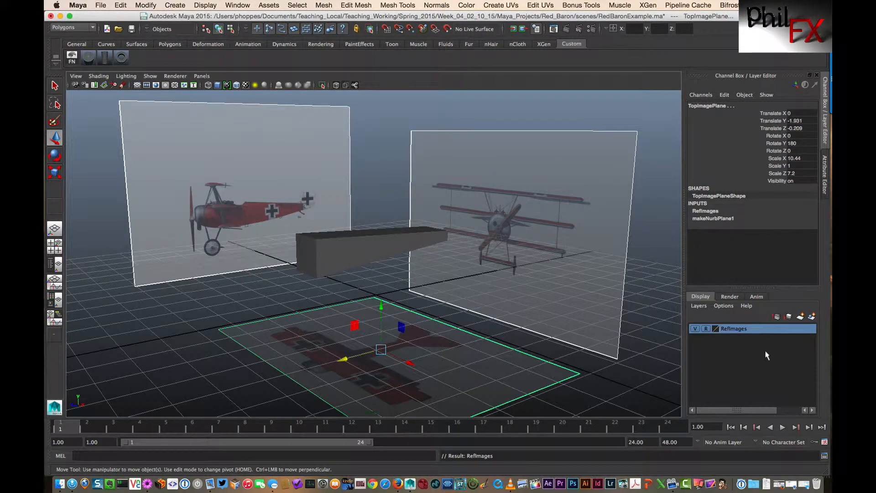
# - Toggle the RefImages layer's visibility off and on, and test whether its image planes can be selected in the viewport
pyautogui.click(690, 328)
pyautogui.click(691, 328)
pyautogui.click(655, 213)
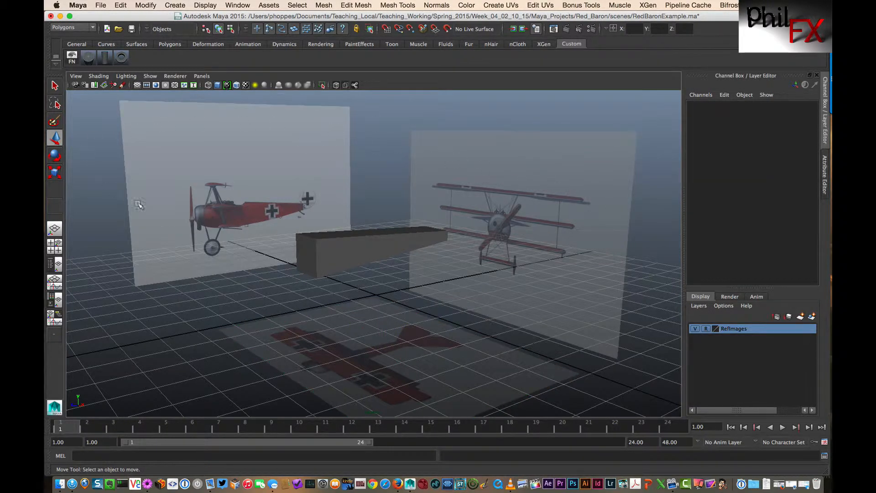
pyautogui.moveTo(569, 256); pyautogui.dragTo(465, 357)
# - Assign the fuselage box to a new display layer named Model
pyautogui.click(355, 241)
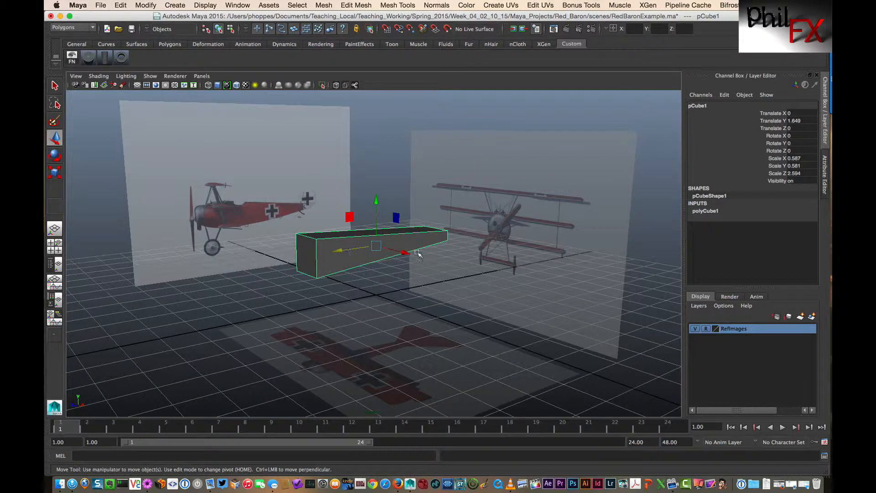
pyautogui.click(811, 318)
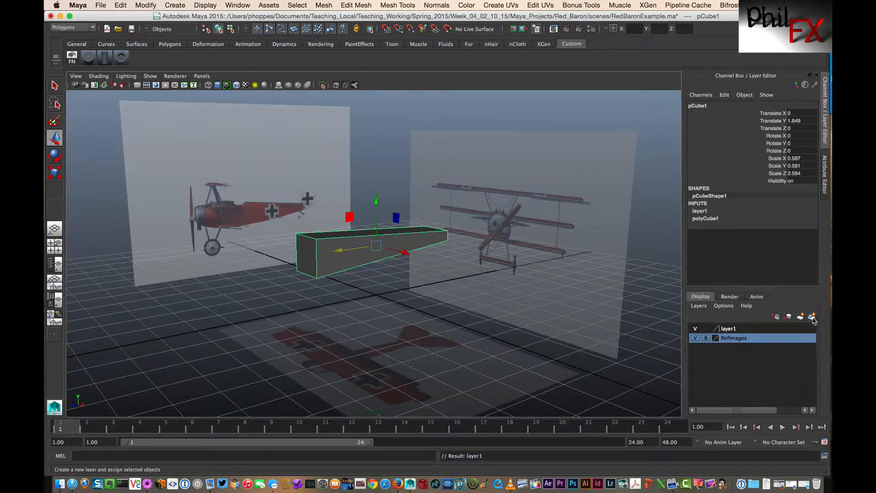
pyautogui.doubleClick(729, 328)
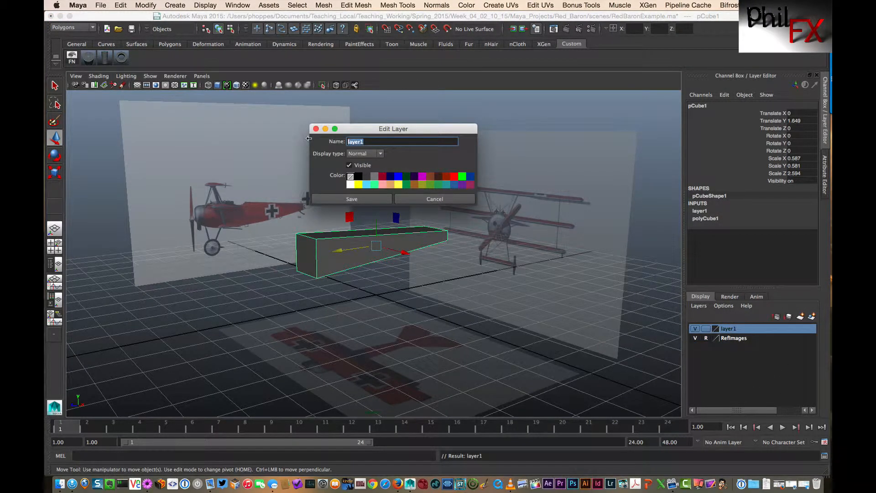
pyautogui.write('Model')
pyautogui.click(356, 199)
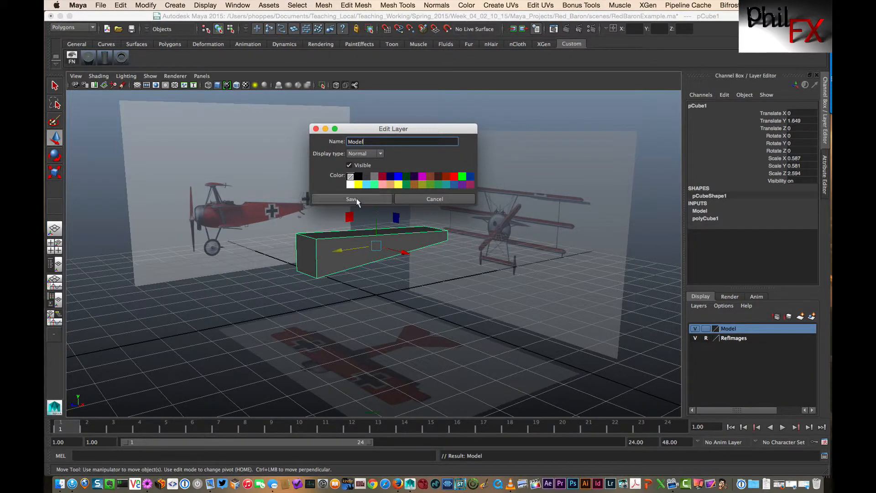
# - Set only the Model layer to Unshaded so the fuselage box displays as wireframe
pyautogui.click(483, 294)
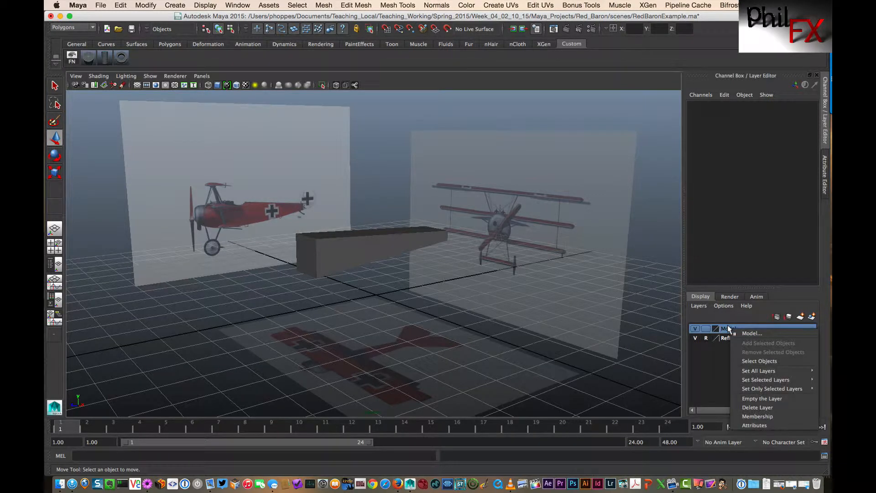
pyautogui.moveTo(752, 388)
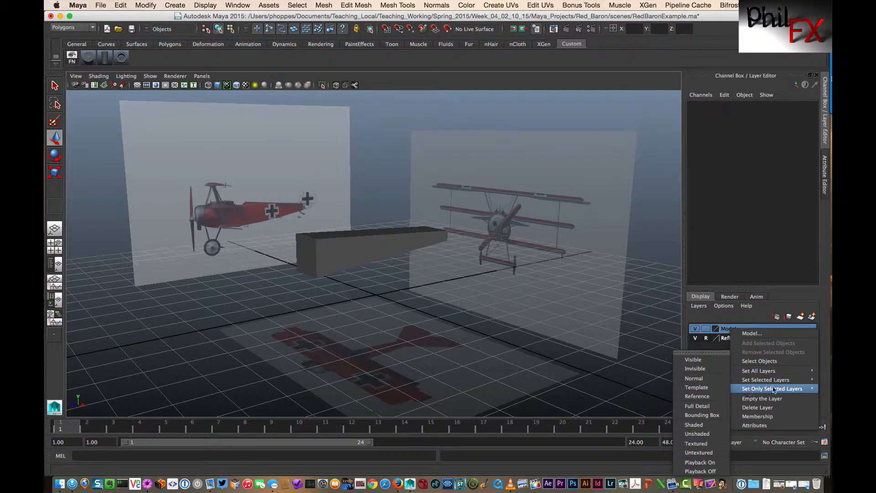
pyautogui.click(691, 434)
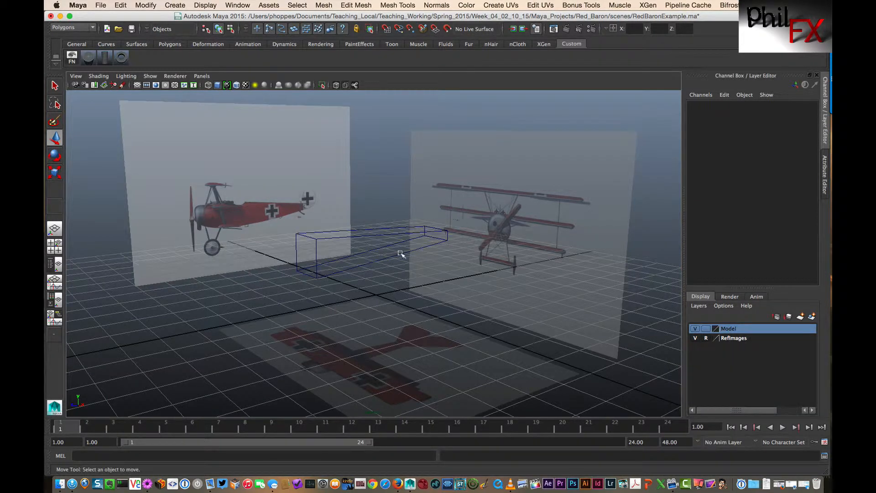
# - Try raising the fuselage box's upper front corner vertex by about 0.43 units, undo it and return to object mode
pyautogui.click(385, 233)
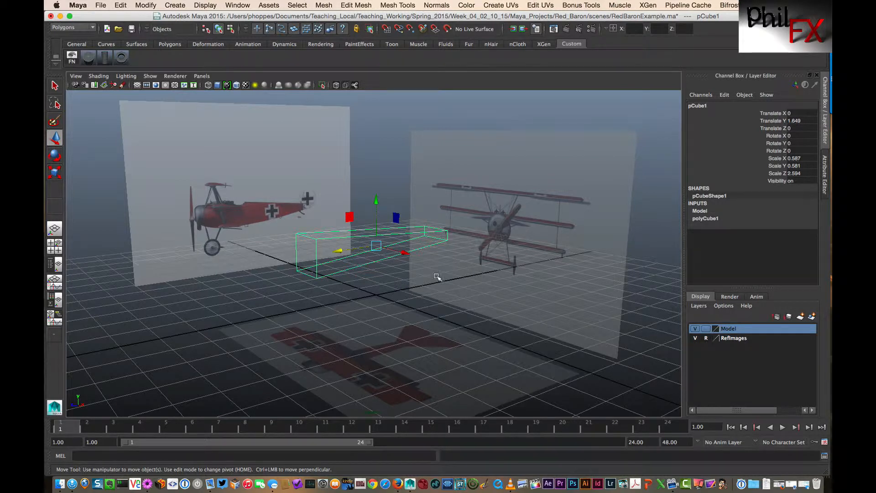
pyautogui.rightClick(370, 237)
pyautogui.click(329, 236)
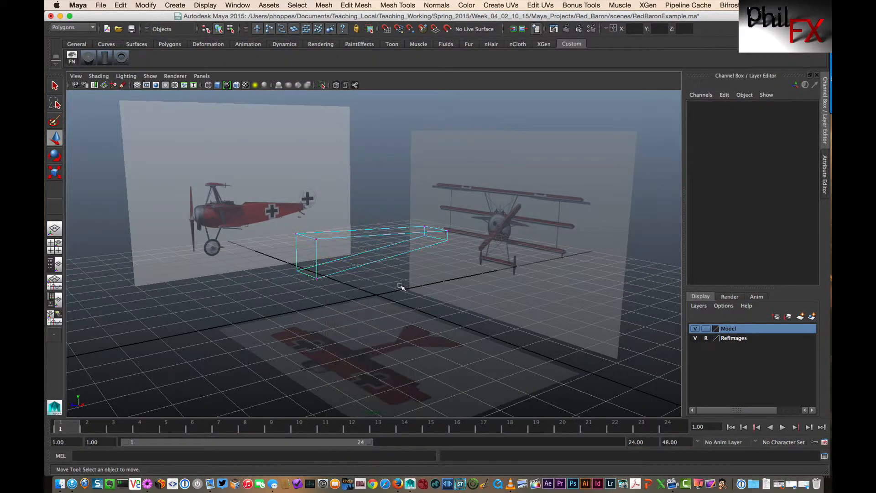
pyautogui.moveTo(301, 229); pyautogui.dragTo(336, 265)
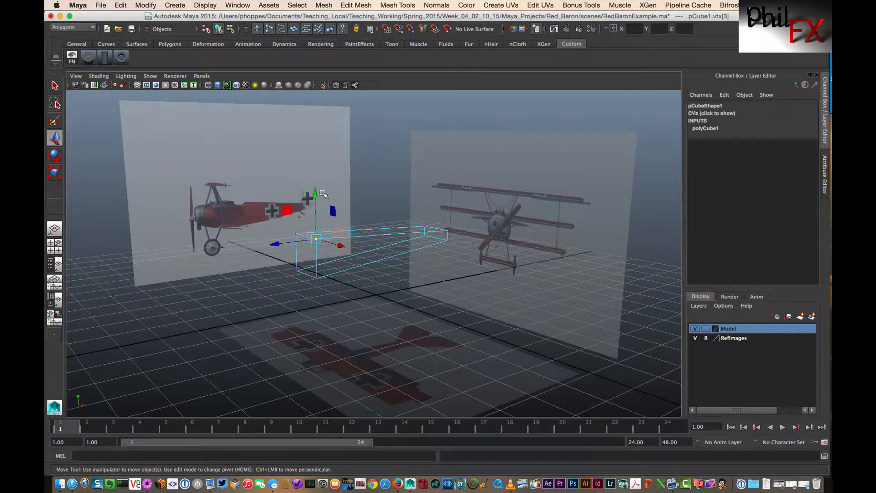
pyautogui.moveTo(314, 201)
pyautogui.mouseDown()
pyautogui.moveTo(317, 183)
pyautogui.moveTo(317, 192)
pyautogui.mouseUp()
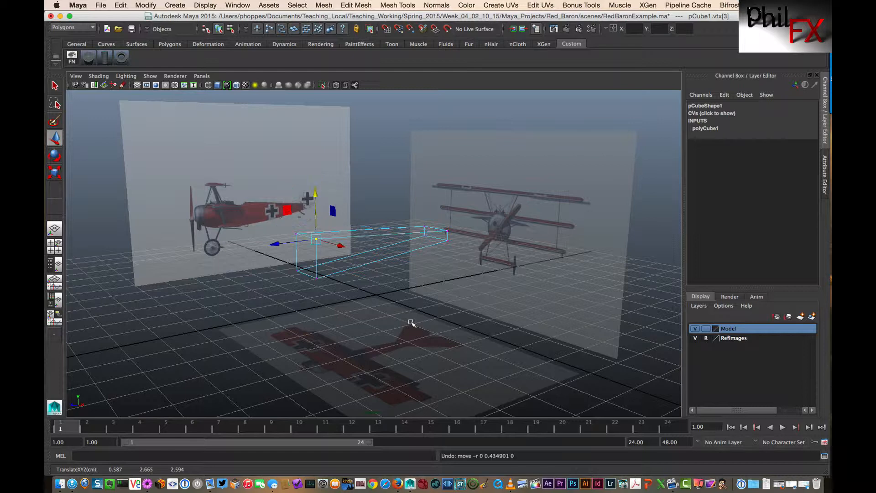
pyautogui.click(400, 172)
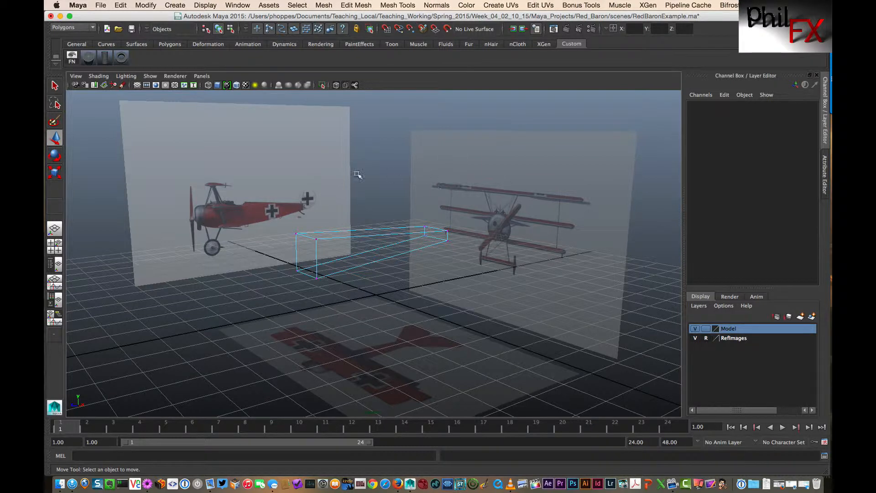
pyautogui.moveTo(382, 233); pyautogui.dragTo(386, 224, button='right')
pyautogui.click(389, 234)
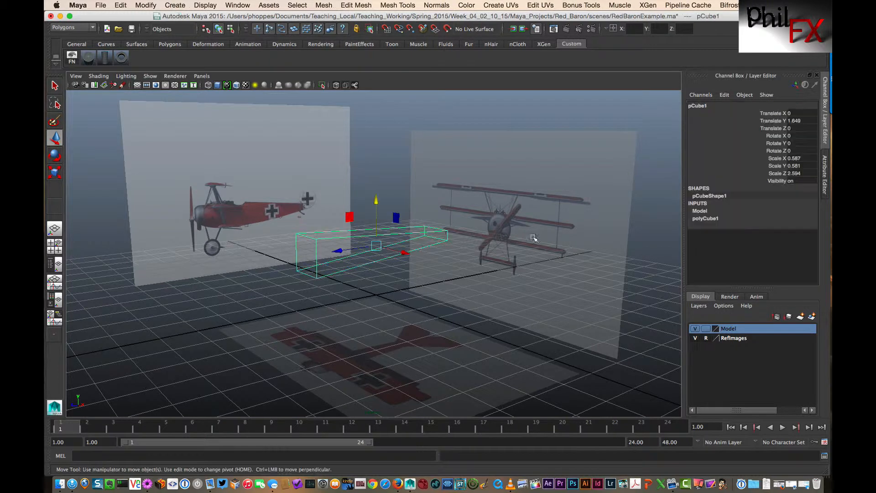
# - Set the first viewport of a four-view layout to the top orthographic view and maximize it with the whole plane image visible
pyautogui.click(55, 246)
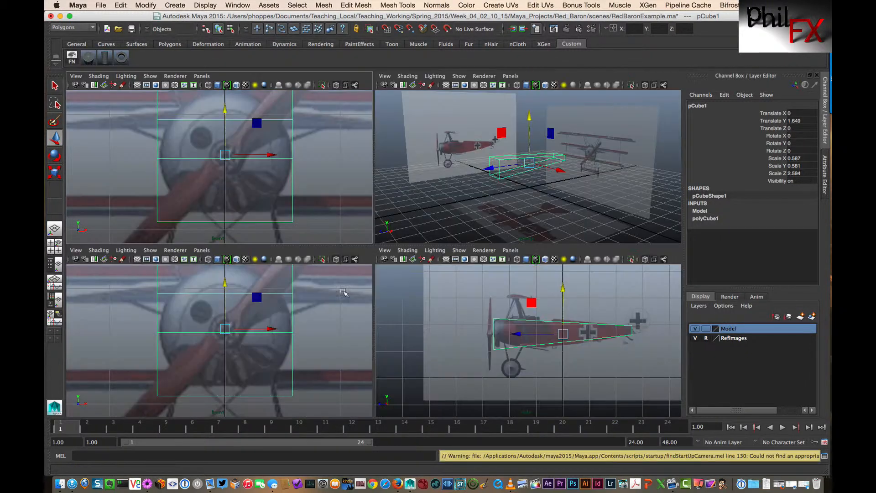
pyautogui.click(202, 76)
pyautogui.moveTo(208, 105)
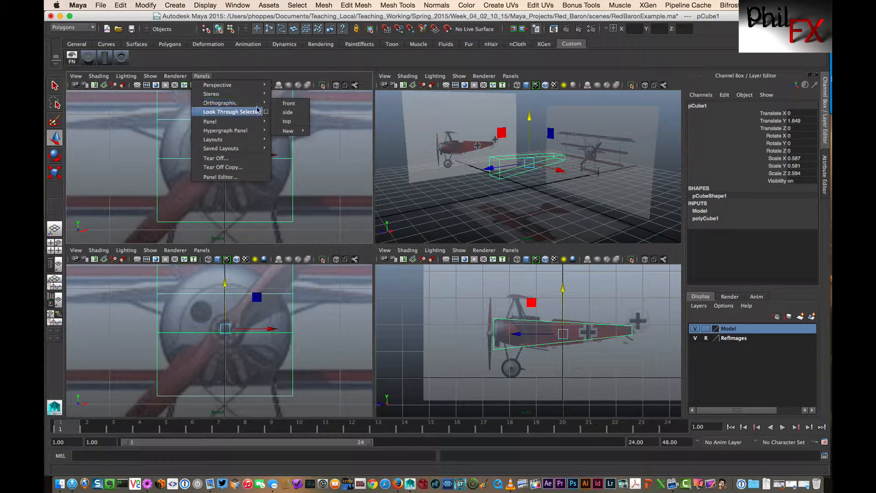
pyautogui.click(285, 122)
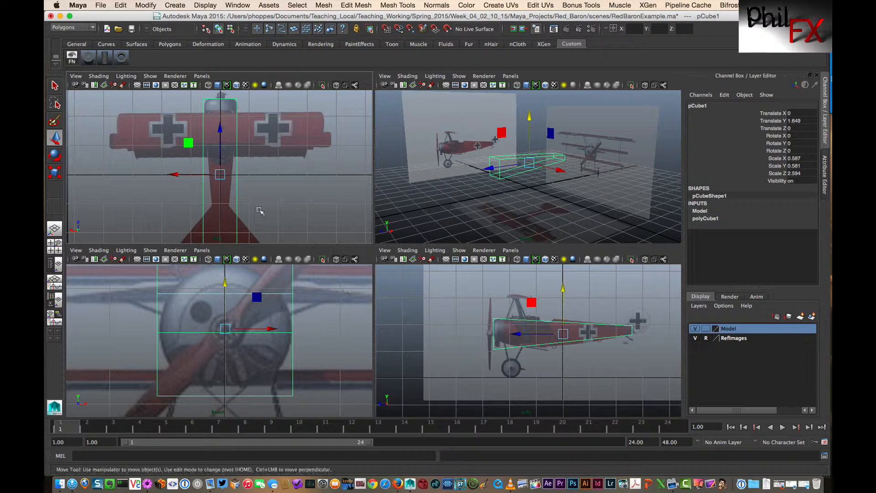
pyautogui.press('space')
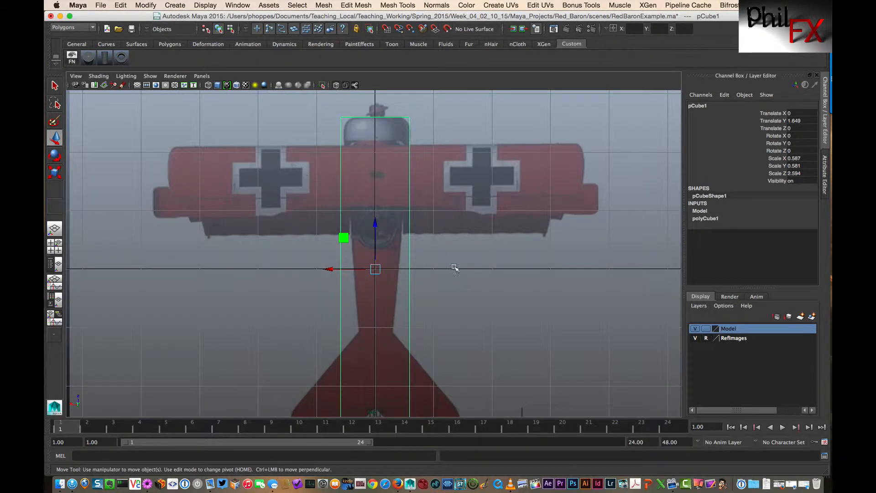
pyautogui.scroll(-4, 499, 278)
pyautogui.keyDown('alt'); pyautogui.moveTo(499, 233); pyautogui.dragTo(501, 231, button='middle'); pyautogui.keyUp('alt')
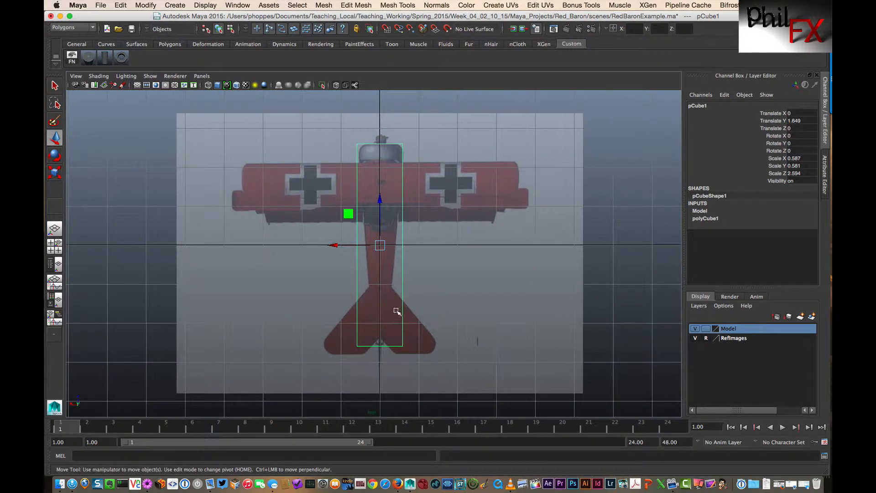
# - Taper the fuselage box toward the tail by scaling its rear vertices to about 0.36 in X in the top view
pyautogui.moveTo(404, 268); pyautogui.dragTo(363, 279, button='right')
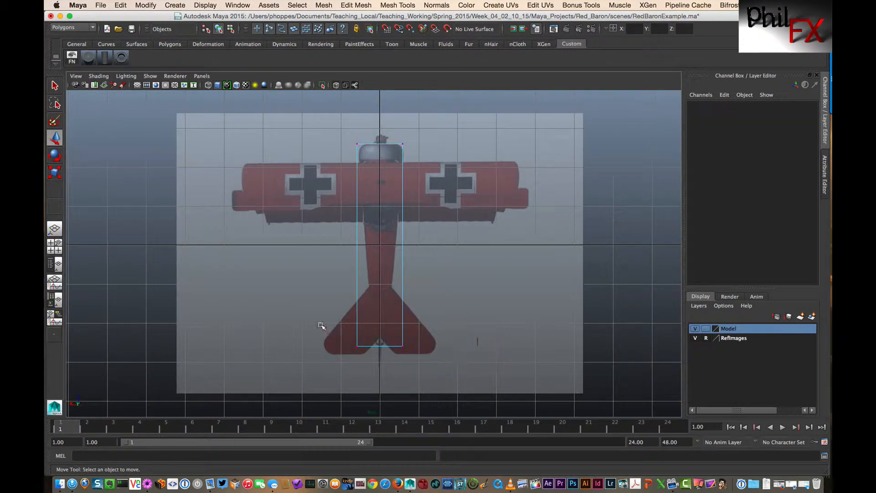
pyautogui.moveTo(437, 352); pyautogui.dragTo(391, 348)
pyautogui.press('r')
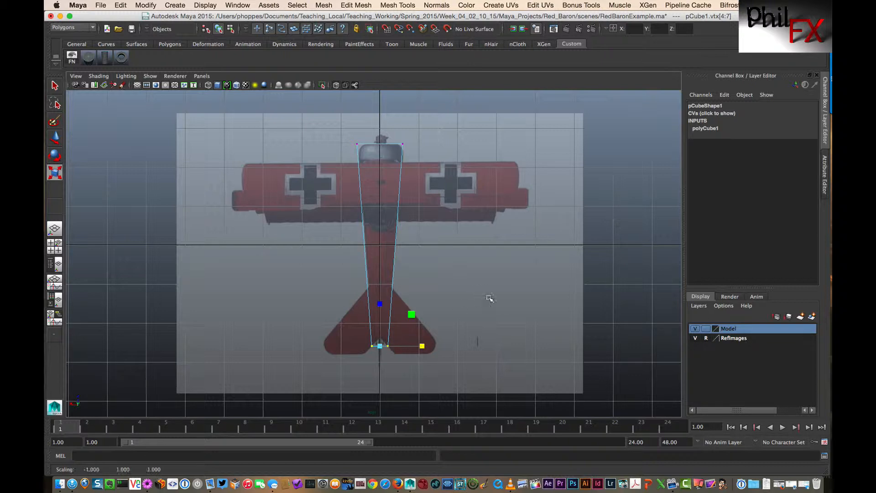
# - Return to object mode in the perspective view and select the tapered fuselage box with the Select tool
pyautogui.press('space')
pyautogui.press('space')
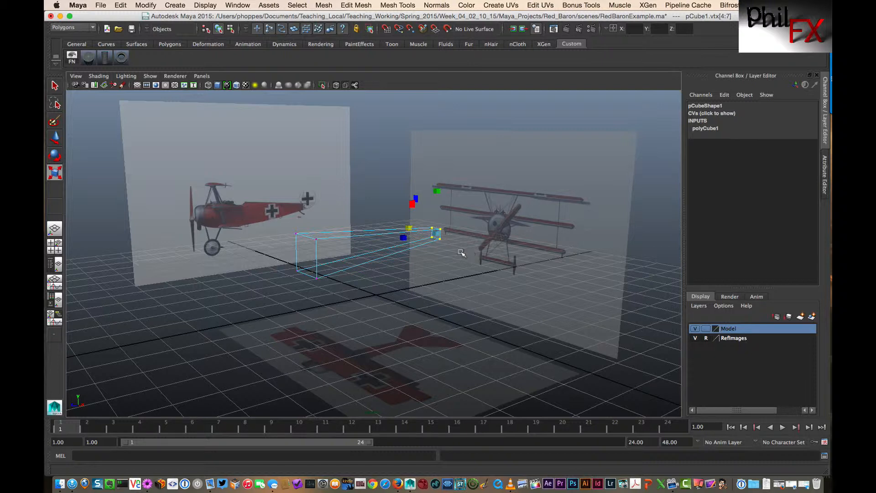
pyautogui.moveTo(386, 232); pyautogui.dragTo(403, 221, button='right')
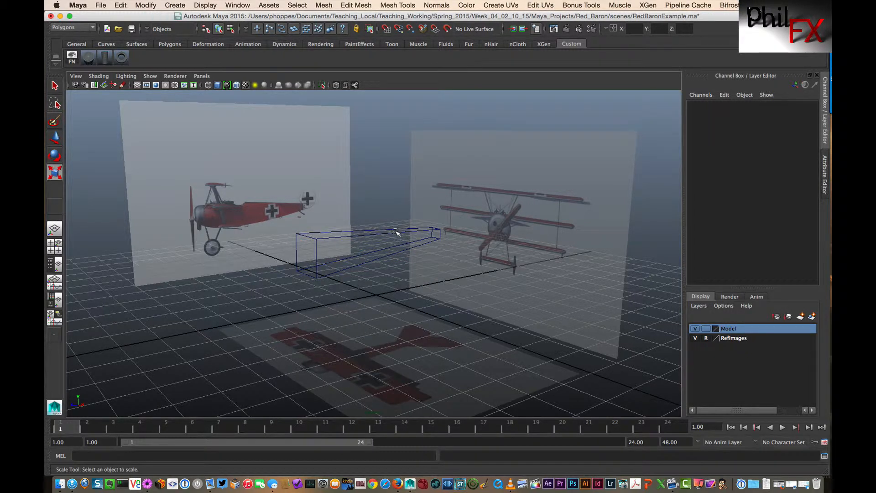
pyautogui.click(397, 232)
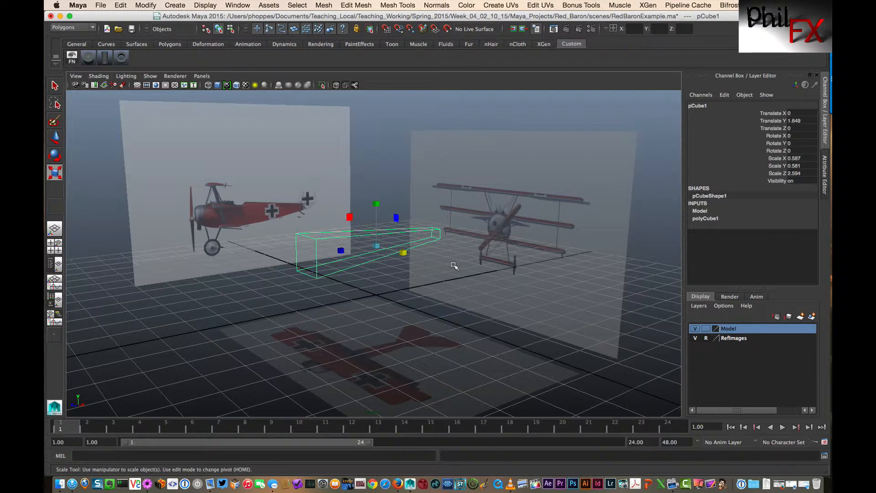
pyautogui.press('q')
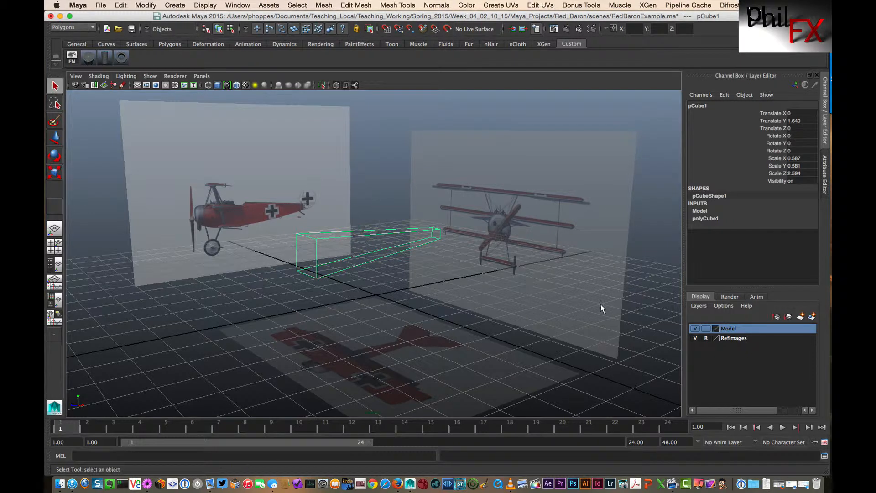
# - Set all display layers to Shaded
pyautogui.rightClick(726, 325)
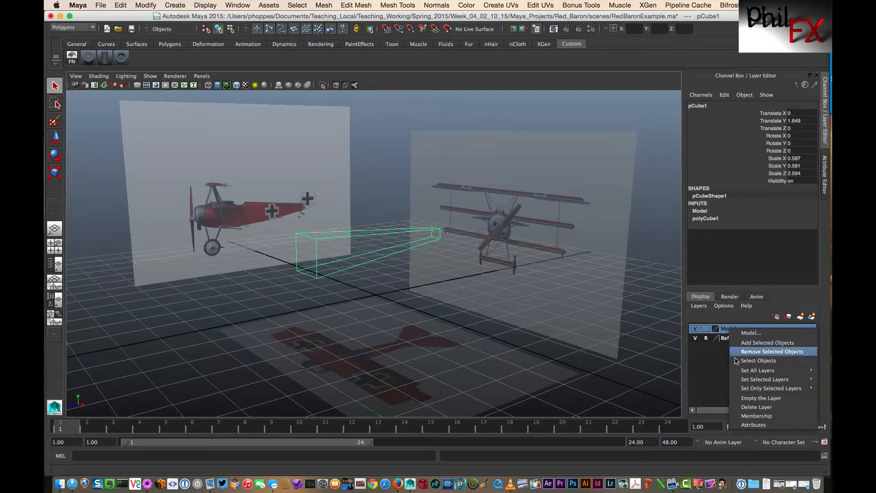
pyautogui.moveTo(741, 370)
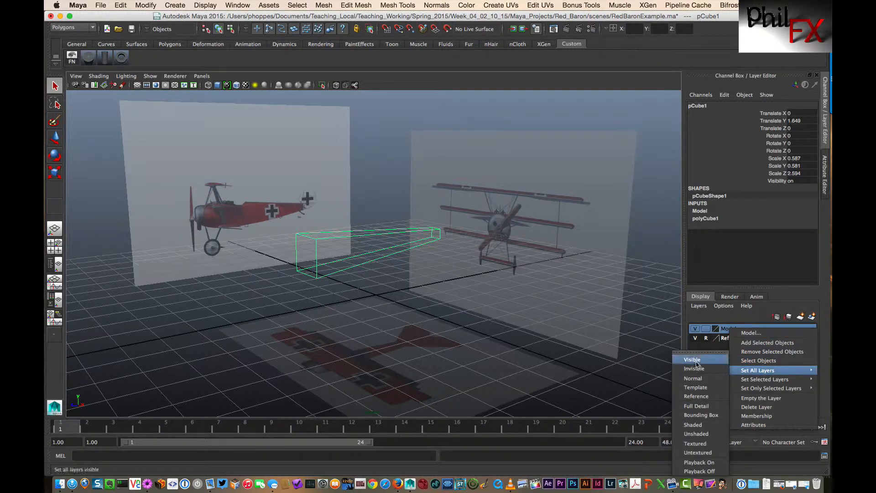
pyautogui.click(692, 425)
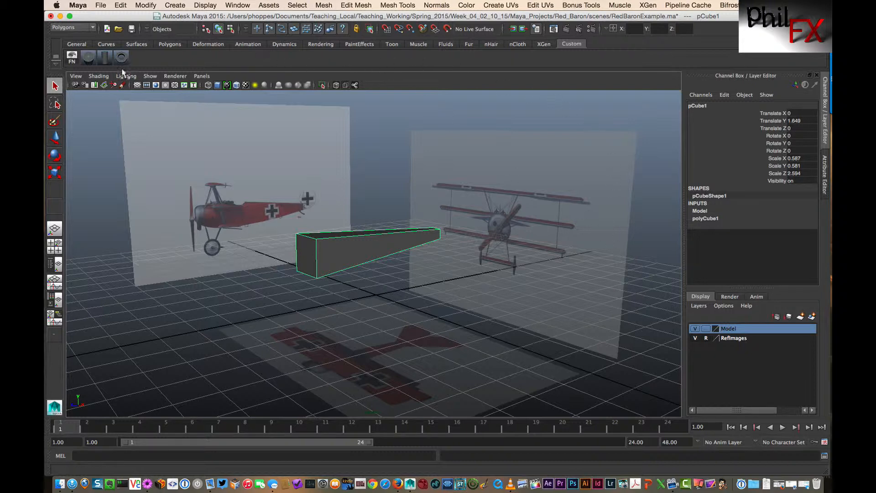
# - Add a new item named WF_Model to the Custom shelf and move it to the end of the shelf contents
pyautogui.click(55, 63)
pyautogui.click(82, 79)
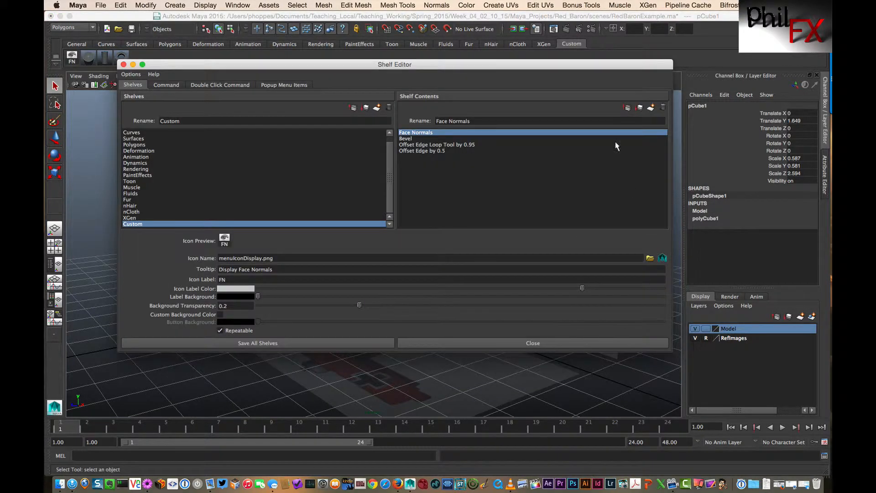
pyautogui.click(651, 108)
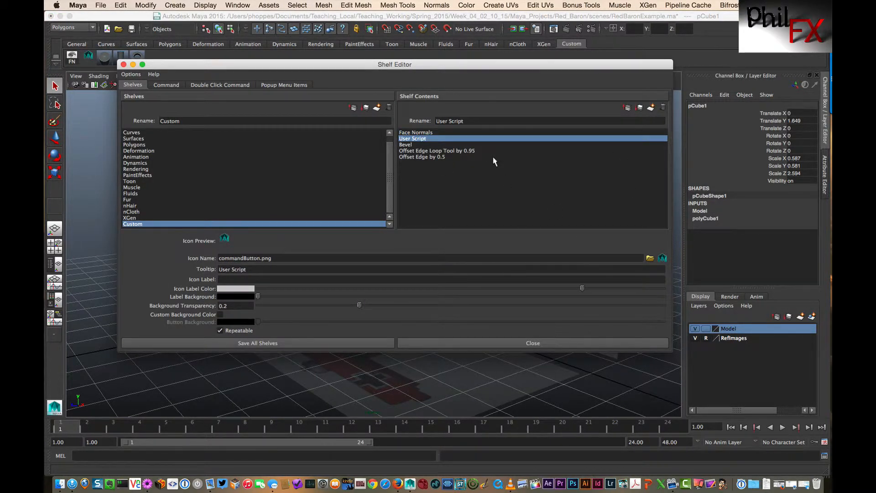
pyautogui.moveTo(468, 121); pyautogui.dragTo(394, 131)
pyautogui.write('WF')
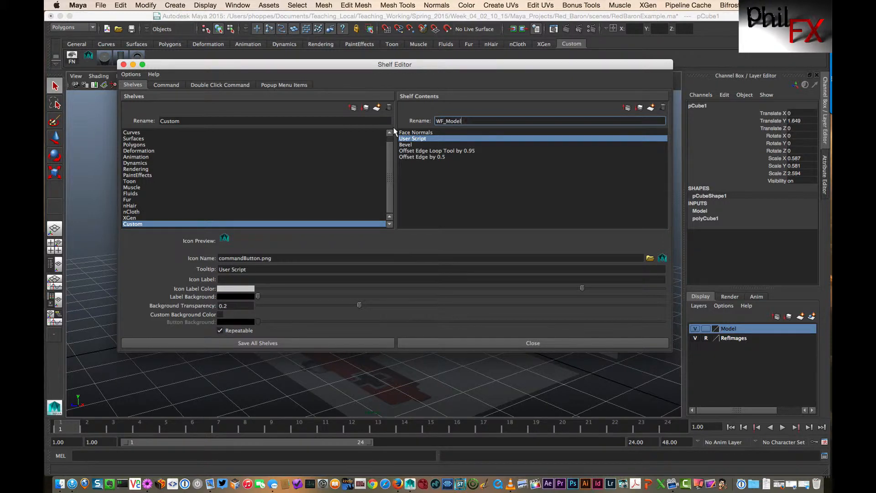
pyautogui.write('_Model')
pyautogui.press('Return')
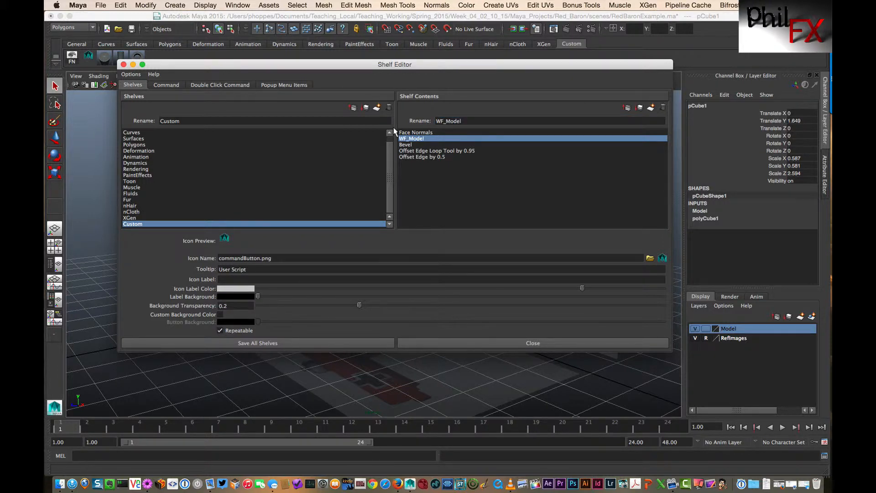
pyautogui.click(640, 109)
pyautogui.click(640, 108)
pyautogui.click(640, 108)
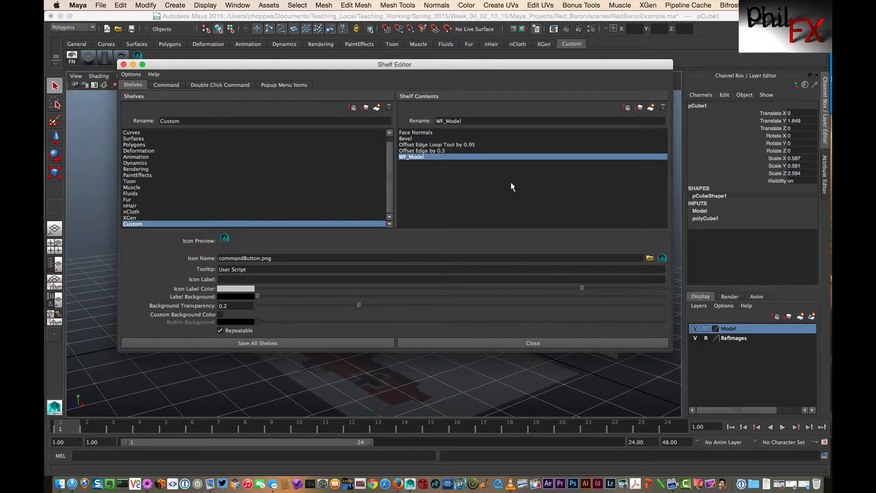
# - Assign wireframe.png from the Maya preferences icons folder as the WF_Model shelf item's icon
pyautogui.click(650, 259)
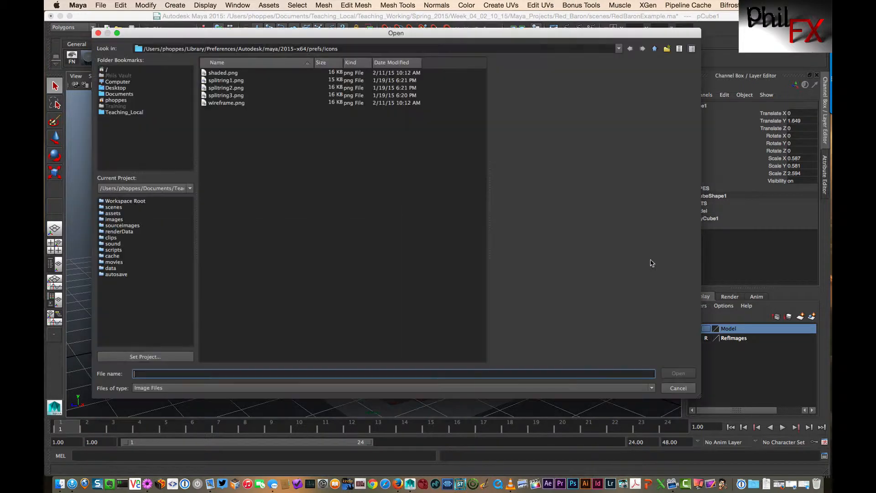
pyautogui.click(223, 103)
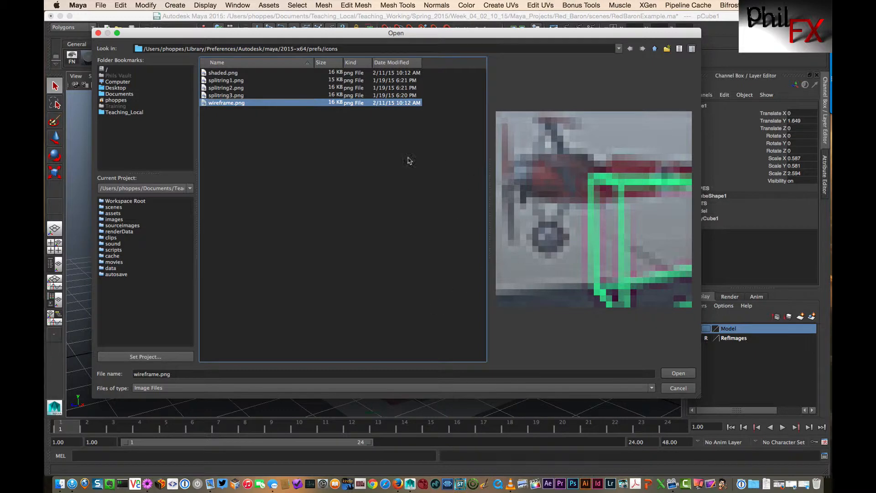
pyautogui.click(677, 373)
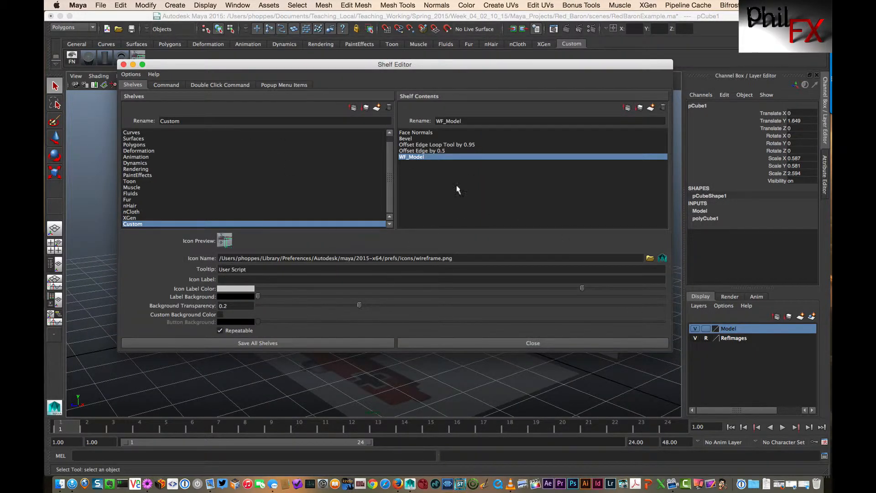
# - Clear the placeholder print command of the WF_Model item and check the logged setLayerTo commands in the Script Editor
pyautogui.click(163, 85)
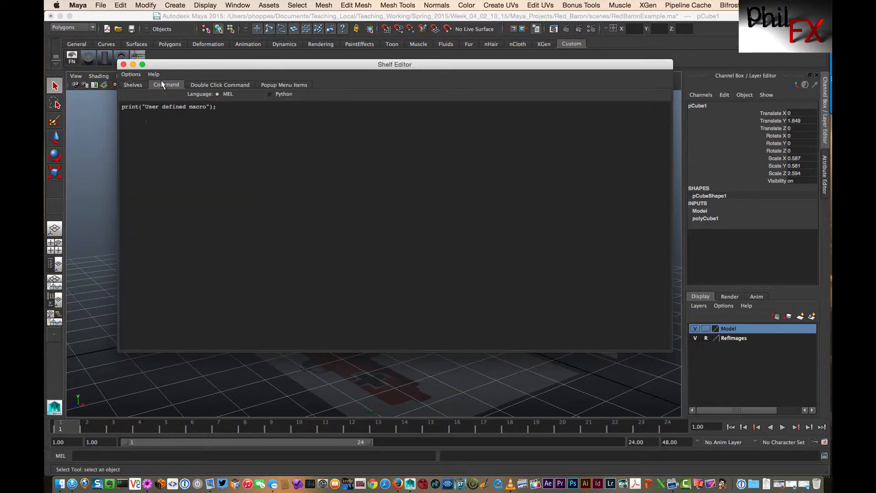
pyautogui.click(225, 107)
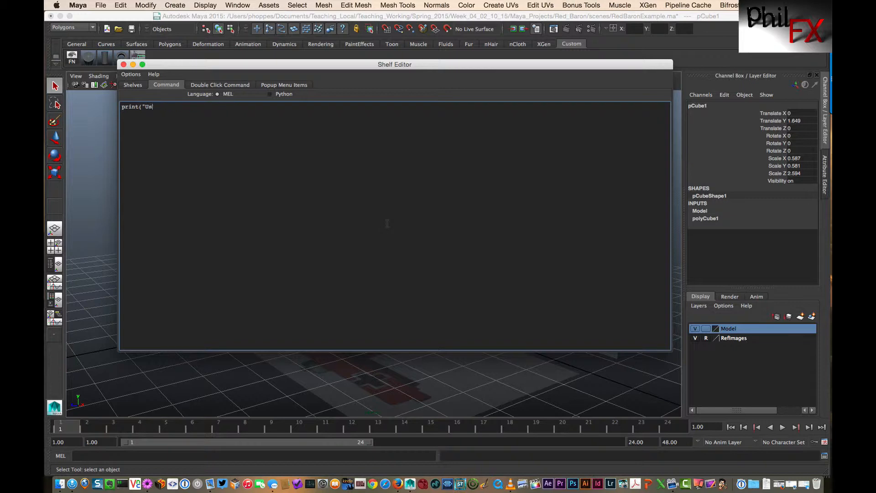
pyautogui.click(824, 455)
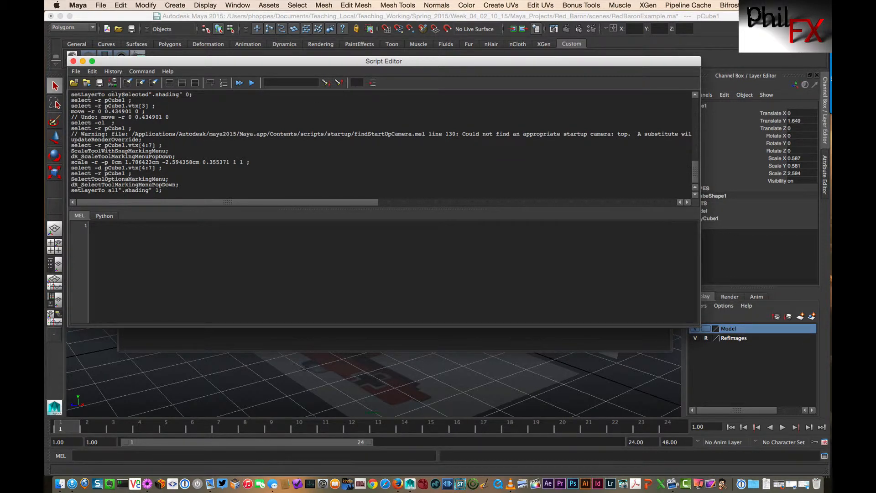
pyautogui.click(73, 61)
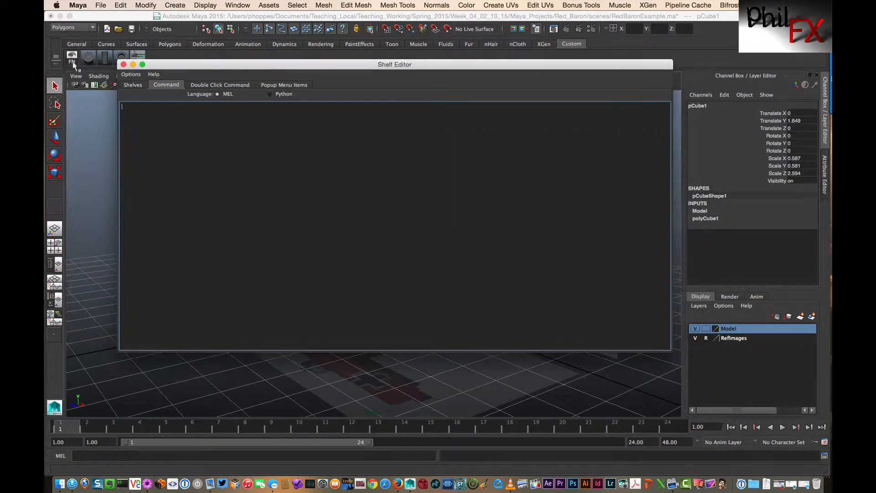
# - Copy setLayerTo onlySelected".shading" 0; from scriptsForMaya.txt in TextMate into WF_Model's MEL command in Maya and save all shelves
pyautogui.click(147, 483)
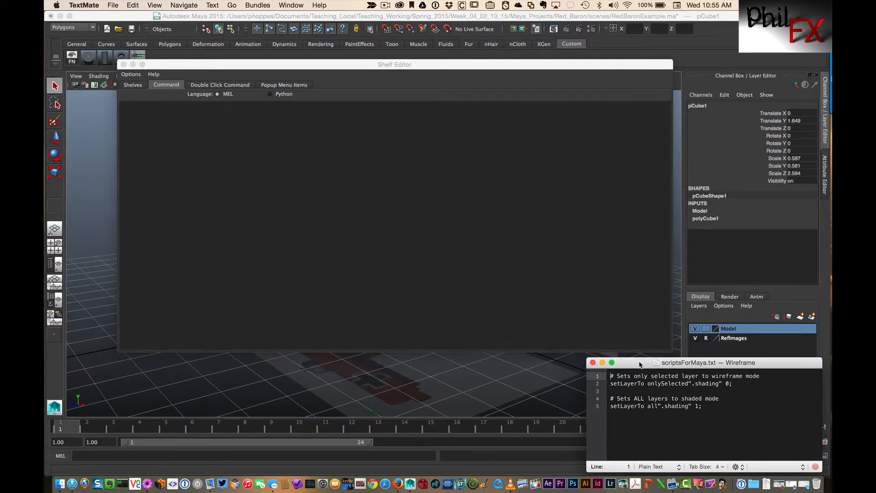
pyautogui.moveTo(639, 365); pyautogui.dragTo(400, 202)
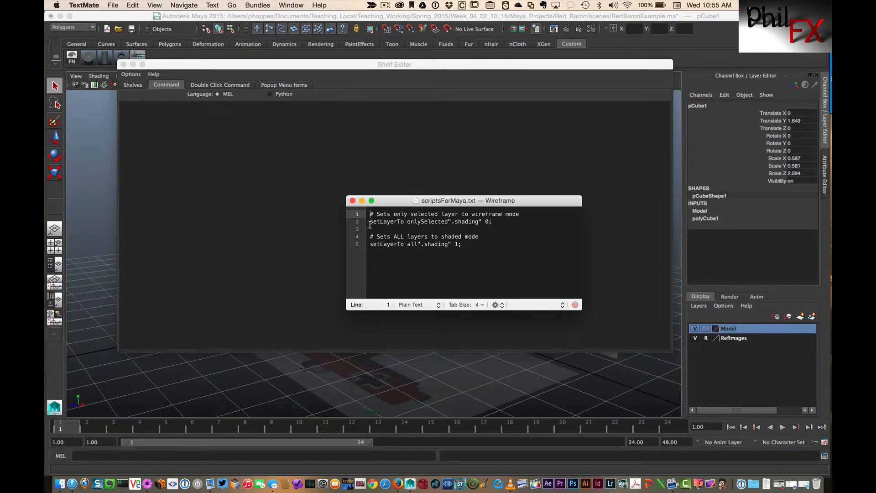
pyautogui.moveTo(370, 224); pyautogui.dragTo(495, 225)
pyautogui.press('super+c')
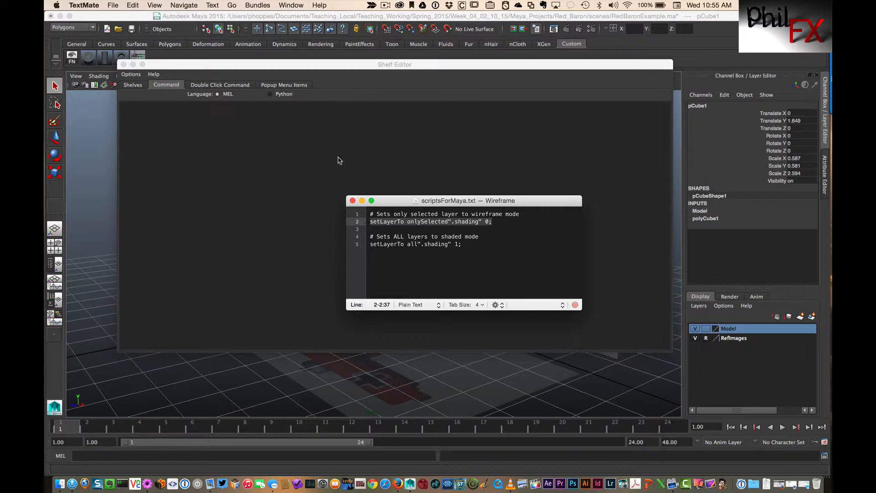
pyautogui.click(316, 131)
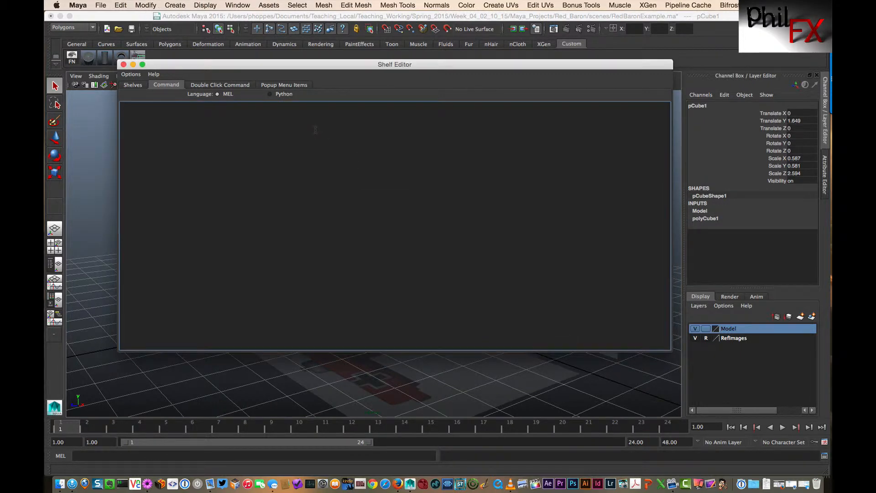
pyautogui.press('super+v')
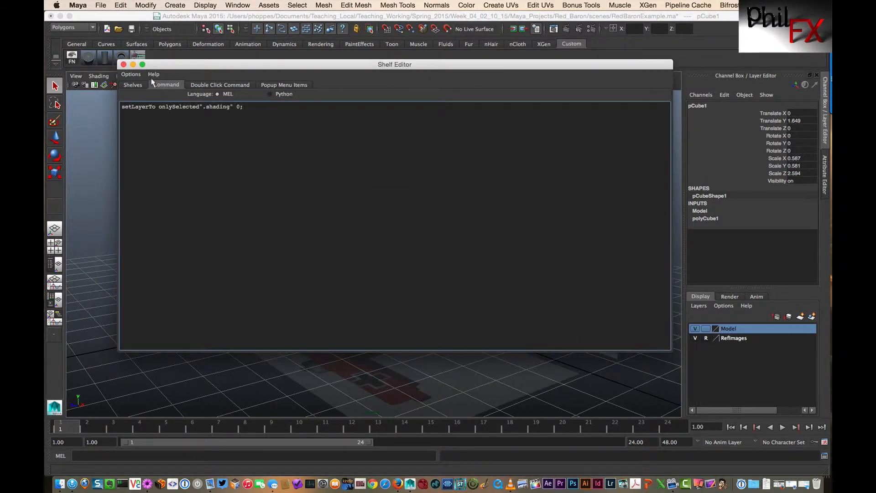
pyautogui.click(131, 85)
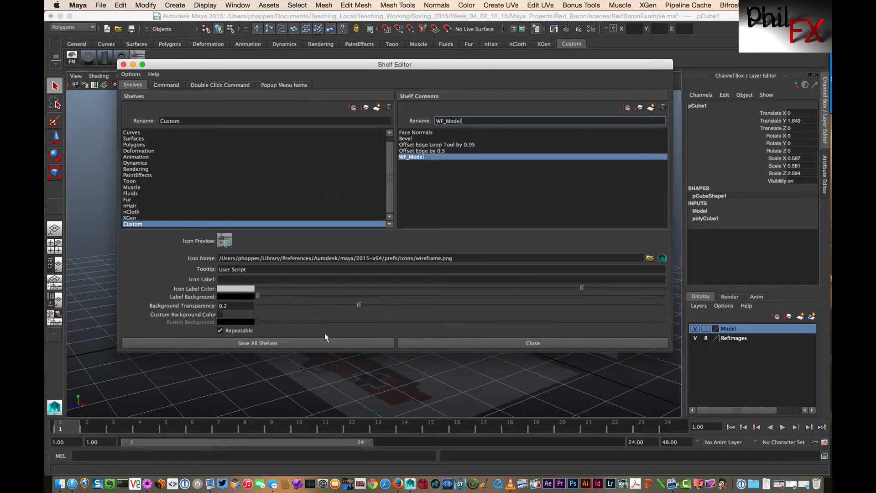
pyautogui.click(310, 340)
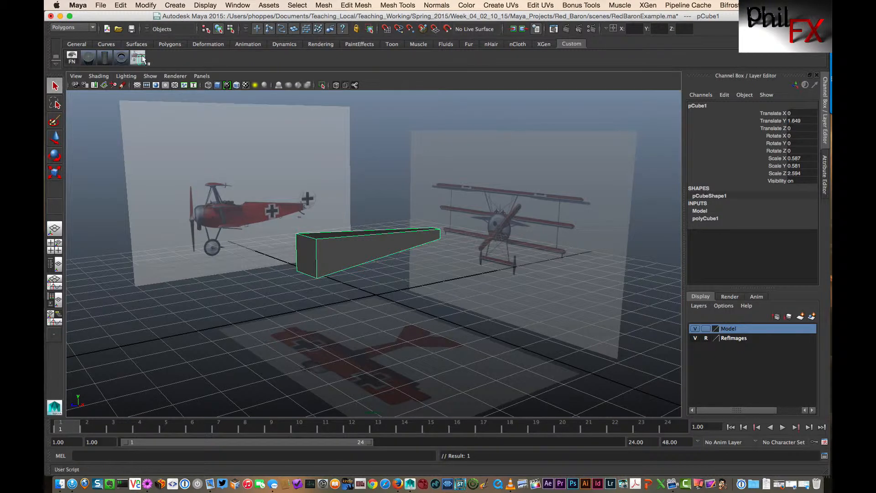
# - Add another new item to the Custom shelf and name it SH_Model
pyautogui.rightClick(71, 63)
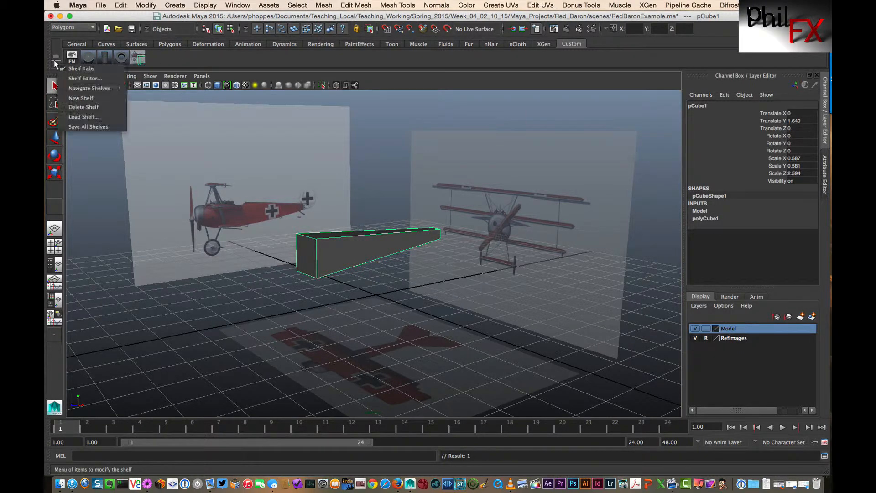
pyautogui.click(84, 79)
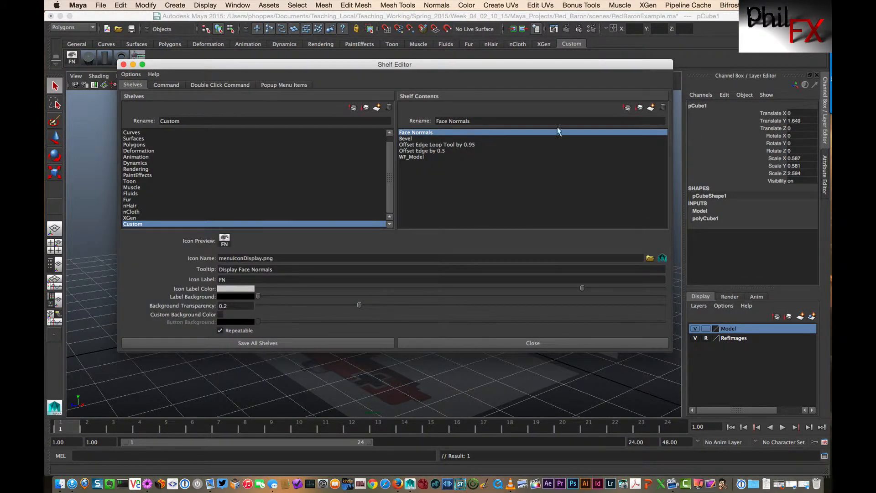
pyautogui.click(650, 107)
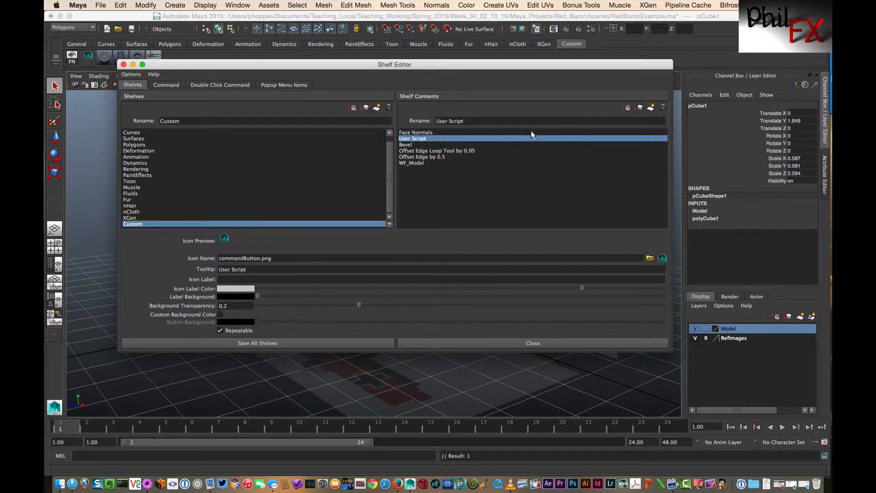
pyautogui.click(466, 121)
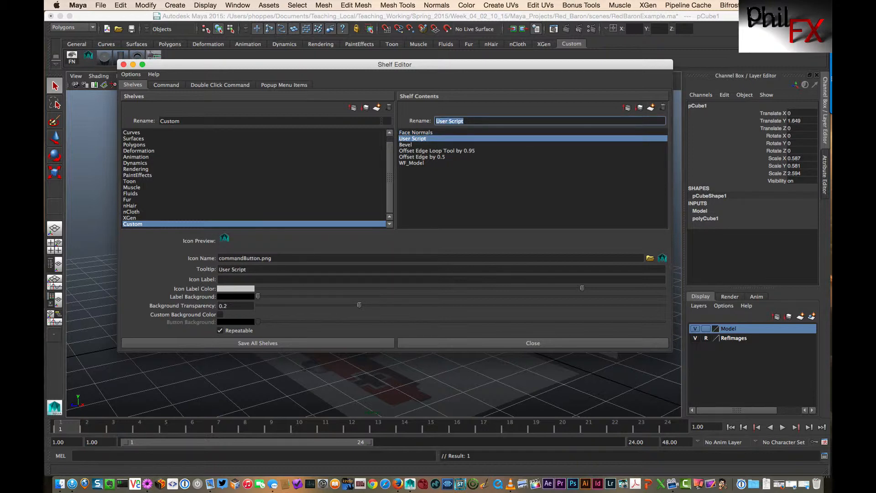
pyautogui.write('SH_Model')
# - Assign shaded.png from the Maya preferences icons folder as the SH_Model shelf item's icon
pyautogui.click(650, 258)
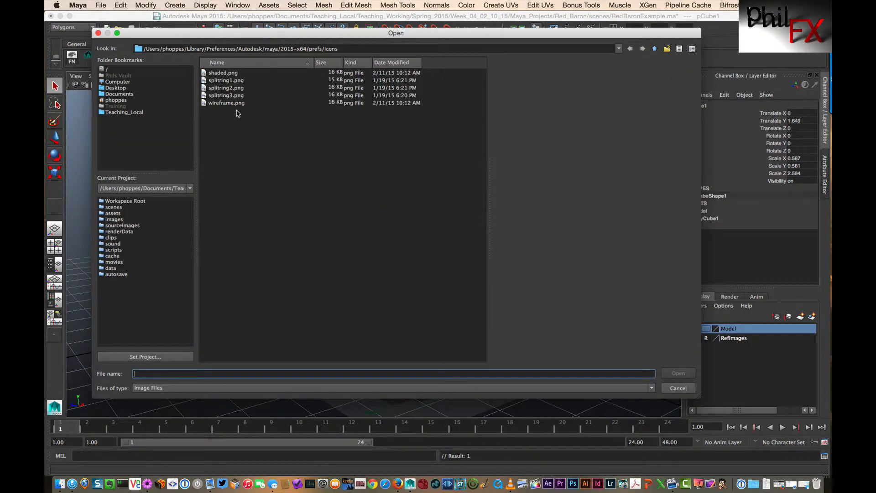
pyautogui.click(222, 74)
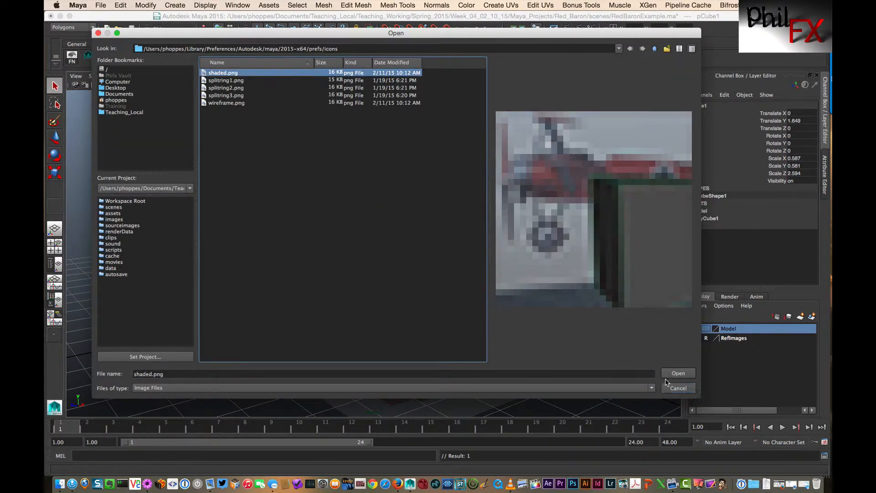
pyautogui.click(678, 373)
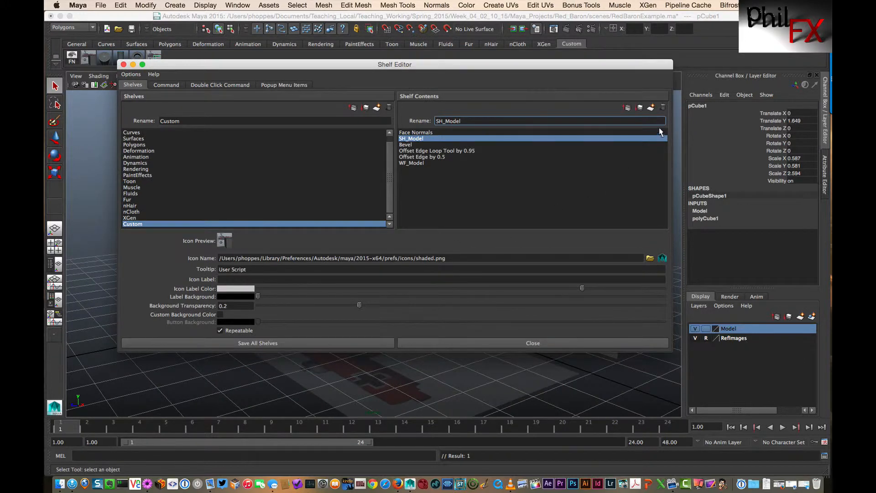
# - Move the SH_Model item down to the end of the Custom shelf's contents, after WF_Model
pyautogui.click(640, 107)
pyautogui.click(639, 108)
pyautogui.click(640, 108)
pyautogui.click(639, 107)
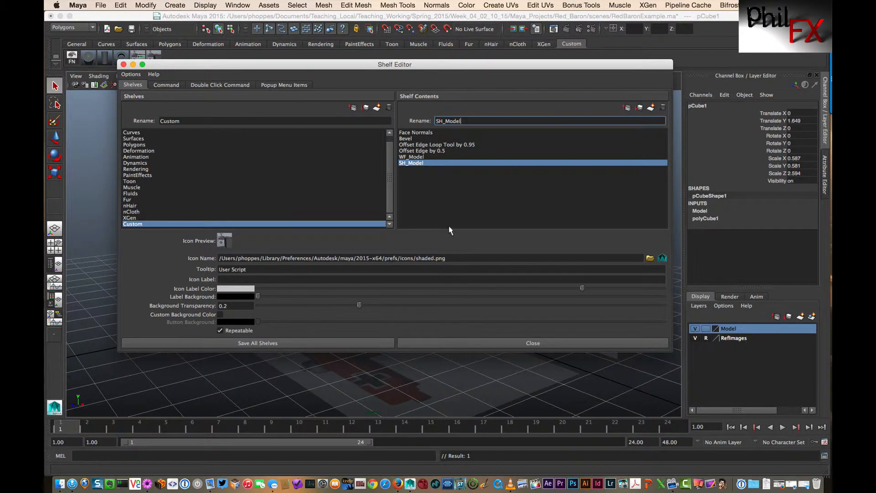
# - Clear the placeholder print command from the SH_Model shelf item
pyautogui.click(166, 85)
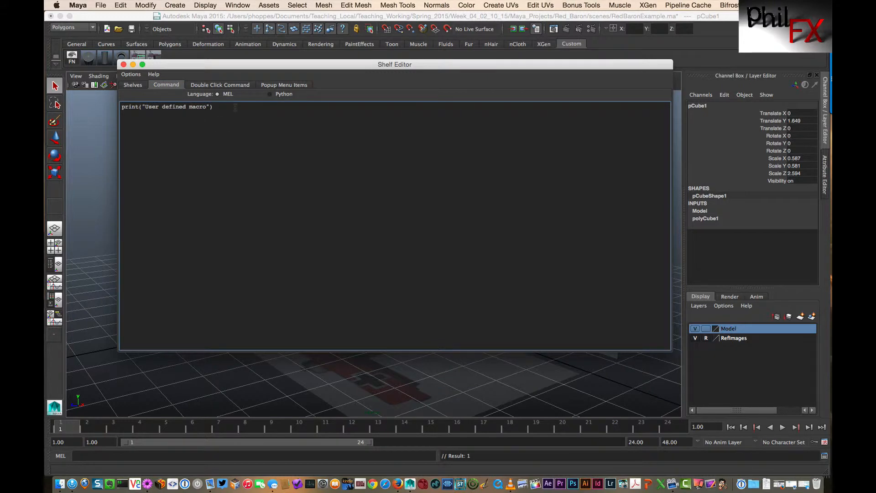
pyautogui.press('BackSpace')
pyautogui.press('BackSpace')
pyautogui.press('BackSpace')
pyautogui.press('BackSpace')
pyautogui.press('BackSpace')
pyautogui.press('BackSpace')
pyautogui.press('BackSpace')
pyautogui.press('BackSpace')
pyautogui.press('BackSpace')
pyautogui.press('BackSpace')
pyautogui.press('BackSpace')
pyautogui.press('BackSpace')
pyautogui.press('BackSpace')
pyautogui.press('BackSpace')
pyautogui.press('BackSpace')
pyautogui.press('BackSpace')
pyautogui.press('BackSpace')
pyautogui.press('BackSpace')
pyautogui.press('BackSpace')
pyautogui.press('BackSpace')
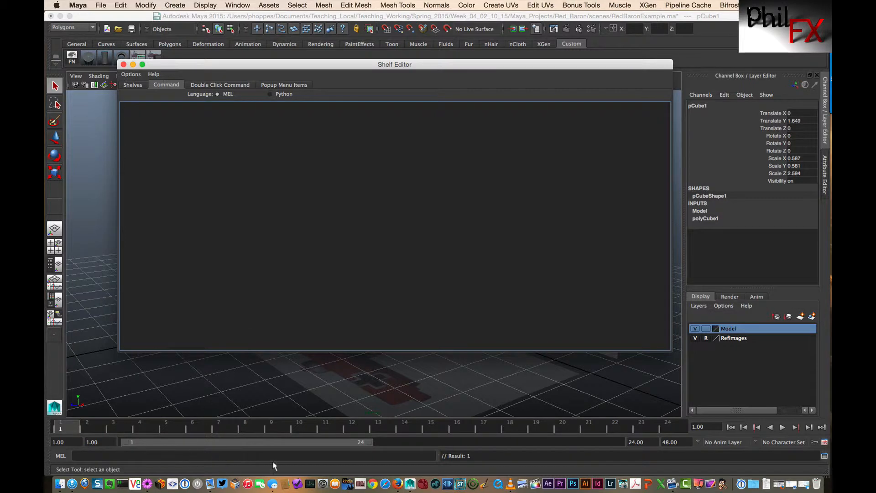
# - Copy setLayerTo all".shading" 1; from scriptsForMaya.txt in TextMate into SH_Model's MEL command in Maya and save all shelves
pyautogui.click(147, 483)
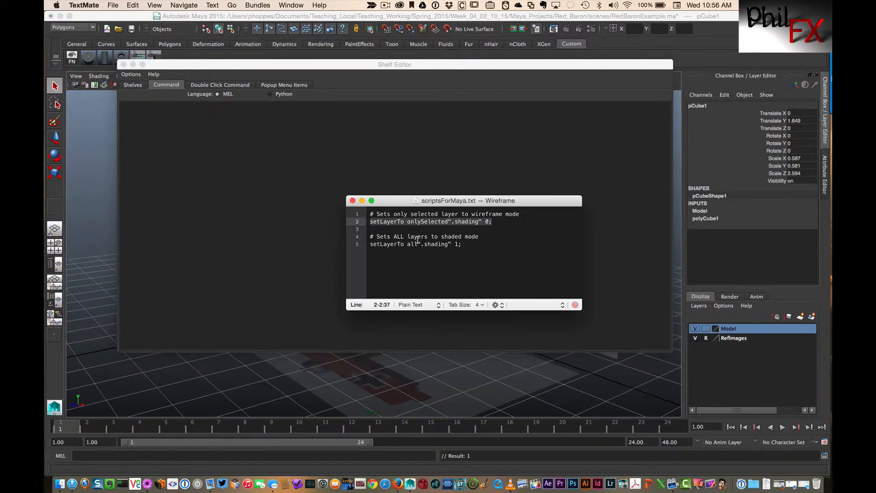
pyautogui.click(462, 244)
pyautogui.moveTo(462, 244); pyautogui.dragTo(368, 245)
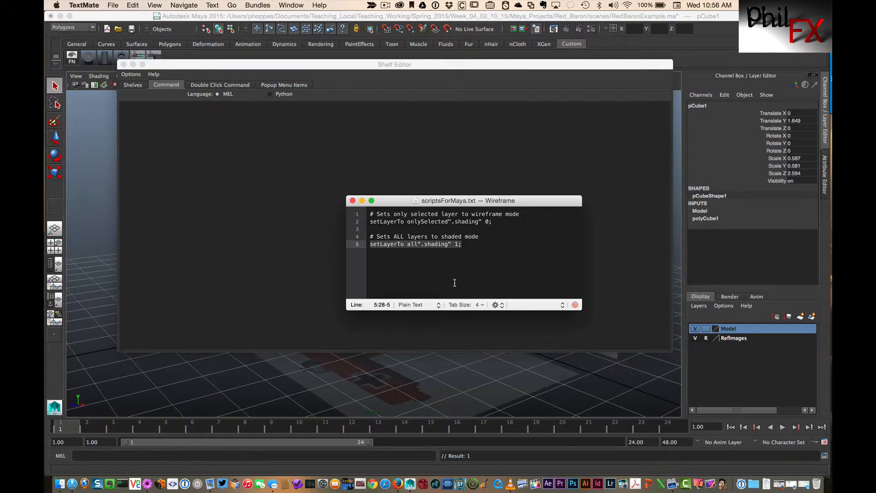
pyautogui.press('super+c')
pyautogui.click(201, 109)
pyautogui.press('super+v')
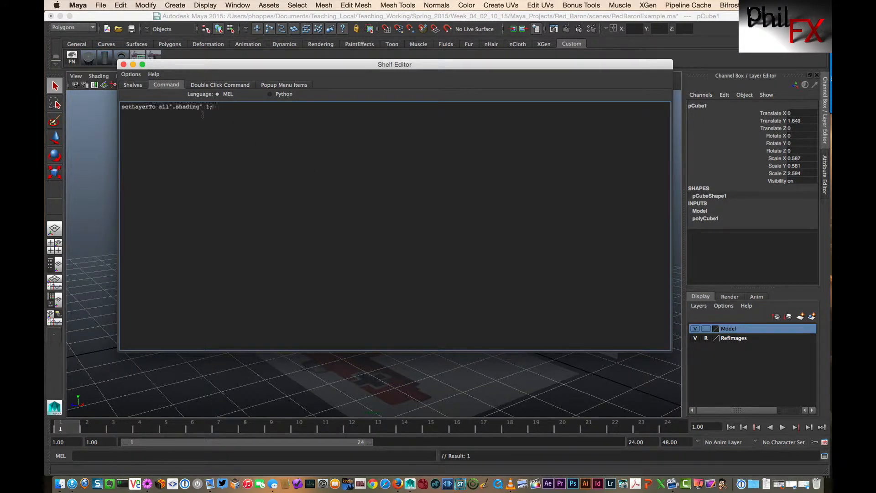
pyautogui.click(132, 85)
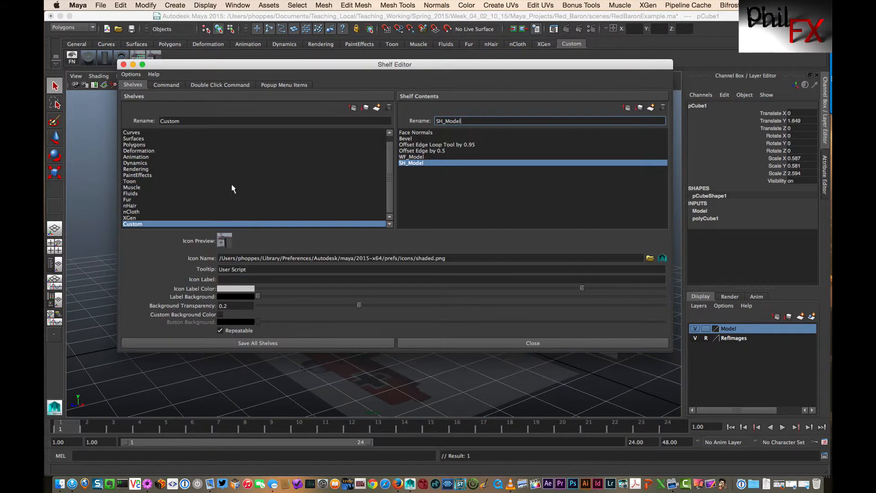
pyautogui.click(249, 341)
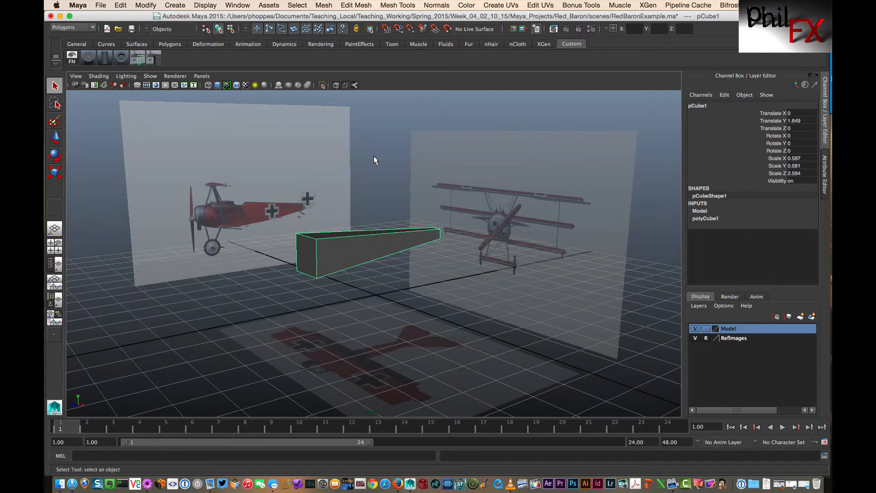
# - Deselect the fuselage box, run WF_Model from the Custom shelf to set the Model layer to wireframe, and reselect the box
pyautogui.click(378, 376)
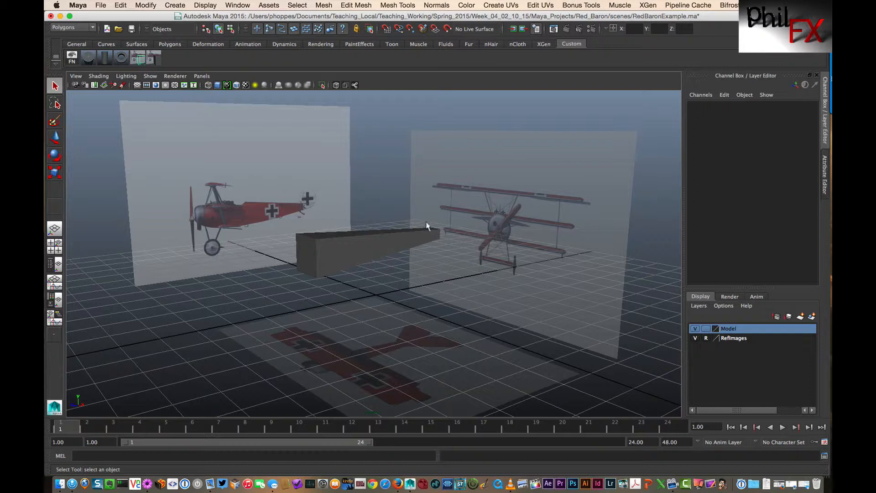
pyautogui.click(138, 58)
pyautogui.click(132, 56)
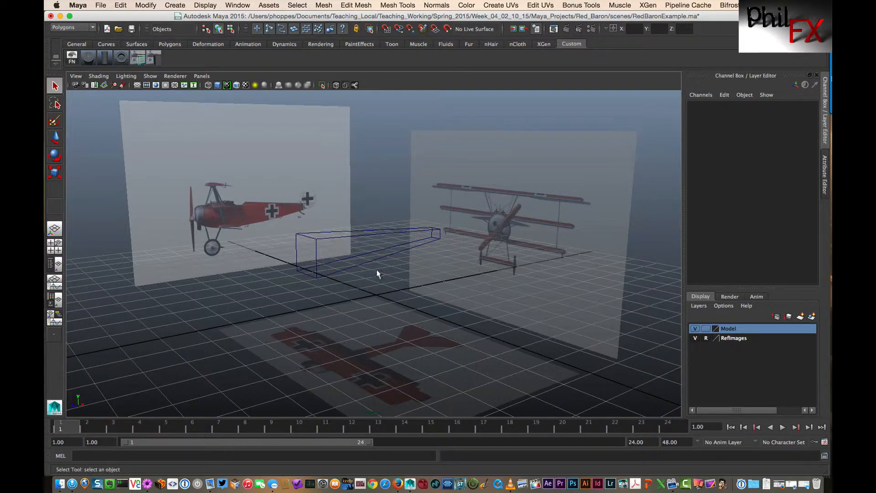
pyautogui.moveTo(380, 257)
pyautogui.keyDown('alt'); pyautogui.mouseDown()
pyautogui.moveTo(454, 248)
pyautogui.moveTo(363, 251)
pyautogui.moveTo(371, 250)
pyautogui.mouseUp(); pyautogui.keyUp('alt')
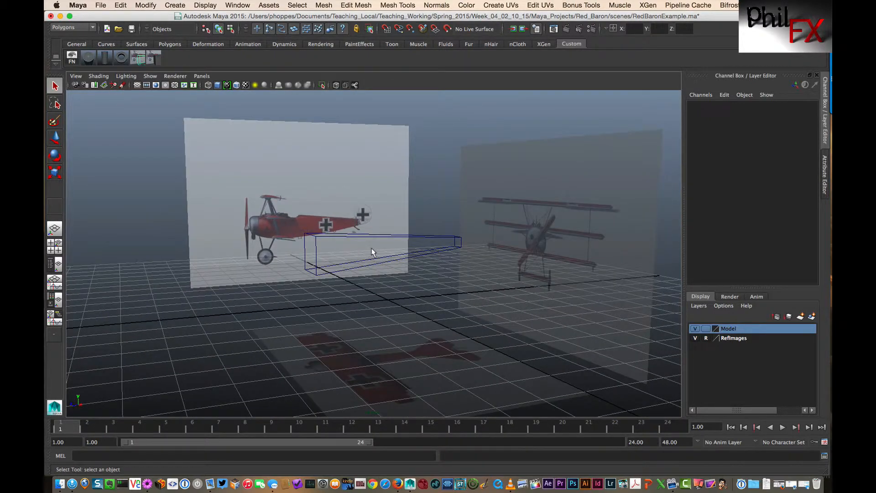
pyautogui.click(384, 236)
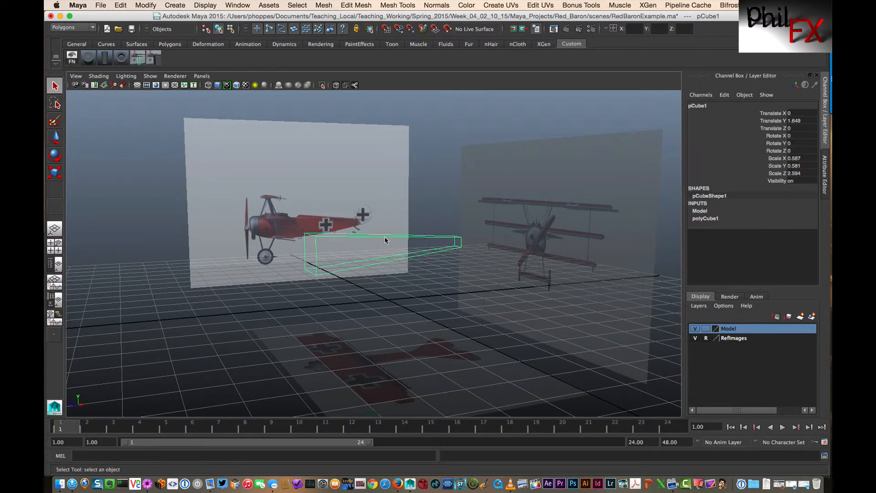
pyautogui.moveTo(383, 236); pyautogui.dragTo(383, 258, button='right')
# - Hide the RefImages layer to view the wireframe fuselage alone and show the layer again
pyautogui.doubleClick(706, 339)
pyautogui.click(694, 338)
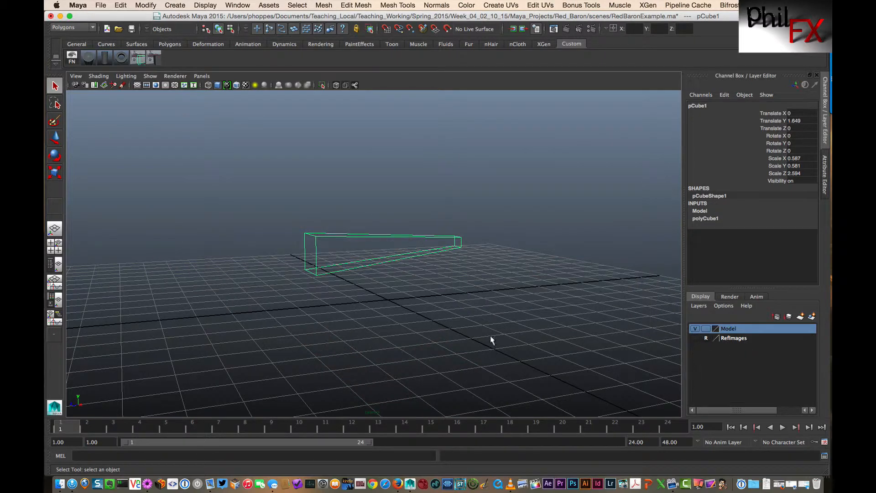
pyautogui.click(695, 338)
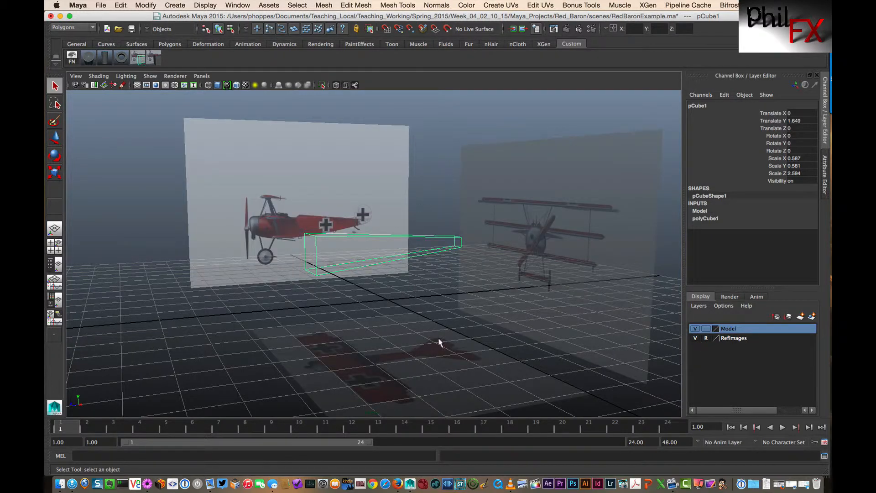
pyautogui.keyDown('alt'); pyautogui.moveTo(424, 319); pyautogui.dragTo(377, 340); pyautogui.keyUp('alt')
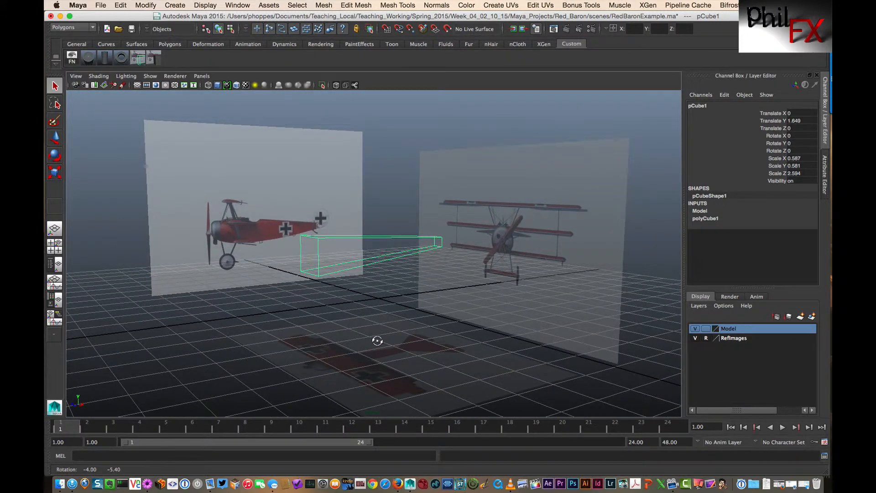
pyautogui.moveTo(377, 340)
pyautogui.keyDown('alt'); pyautogui.mouseDown(button='right')
pyautogui.moveTo(448, 341)
pyautogui.moveTo(390, 338)
pyautogui.mouseUp(button='right'); pyautogui.keyUp('alt')
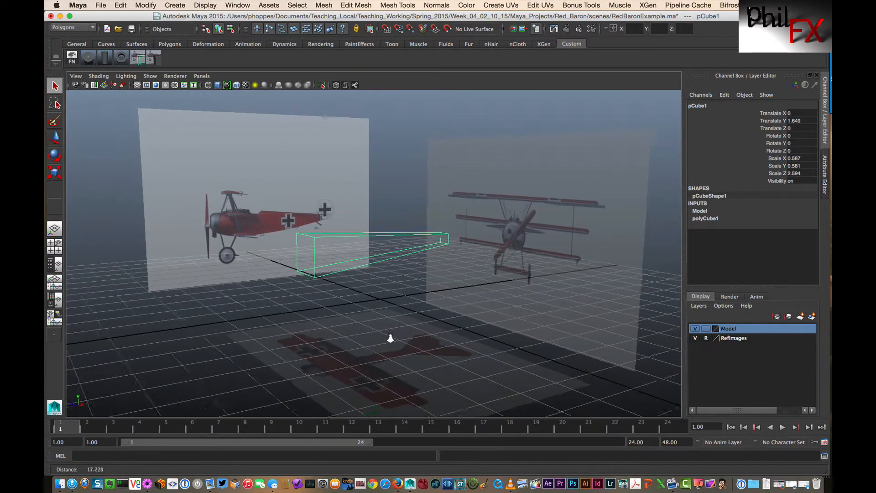
pyautogui.keyDown('alt'); pyautogui.moveTo(390, 338); pyautogui.dragTo(383, 331); pyautogui.keyUp('alt')
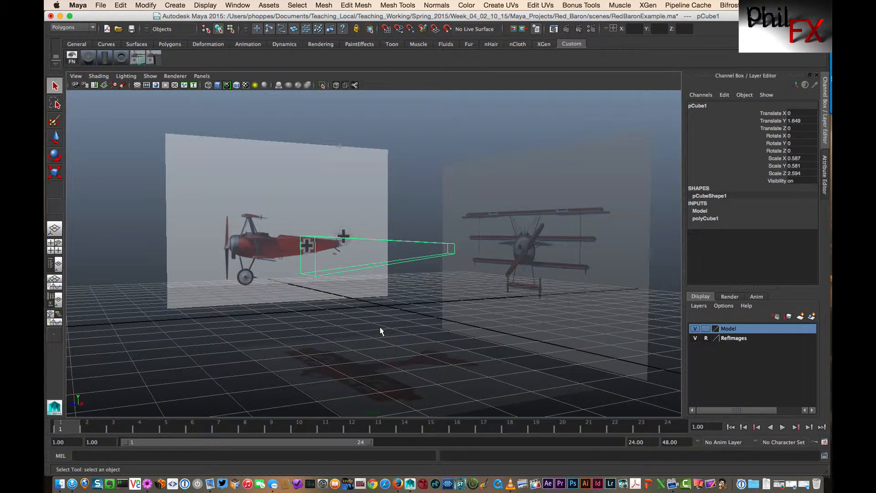